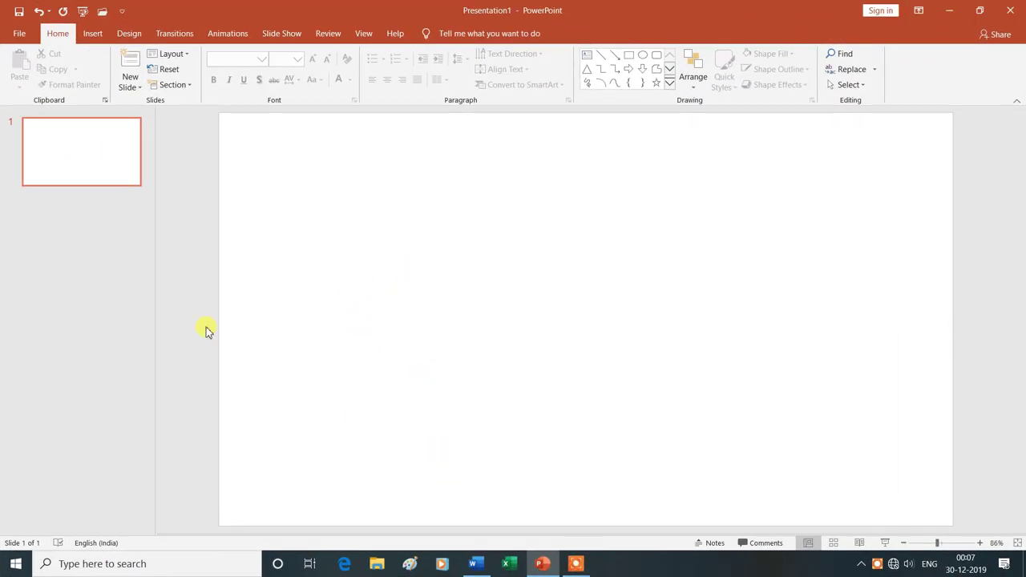
- Switch the ribbon to the Insert tab for the blank first slide
left_click(93, 34)
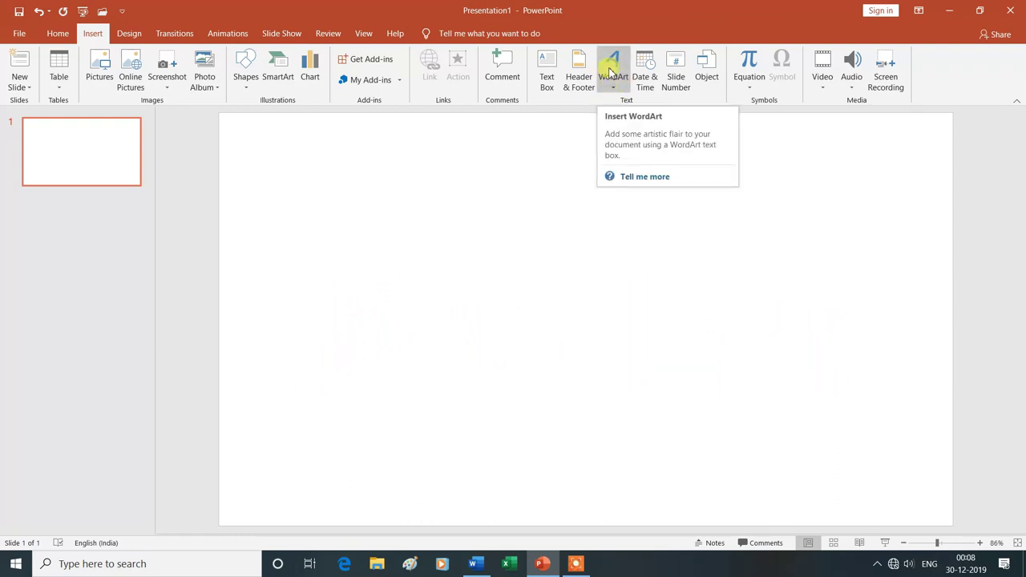
- Insert blue WordArt reading 'Ysgyan Tech' in the middle of the slide
left_click(612, 72)
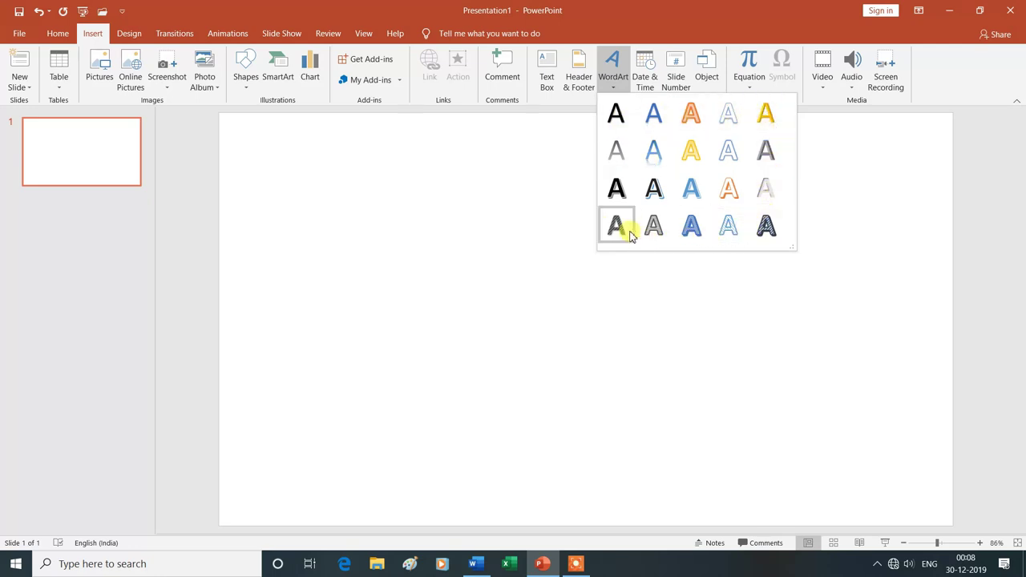
left_click(691, 190)
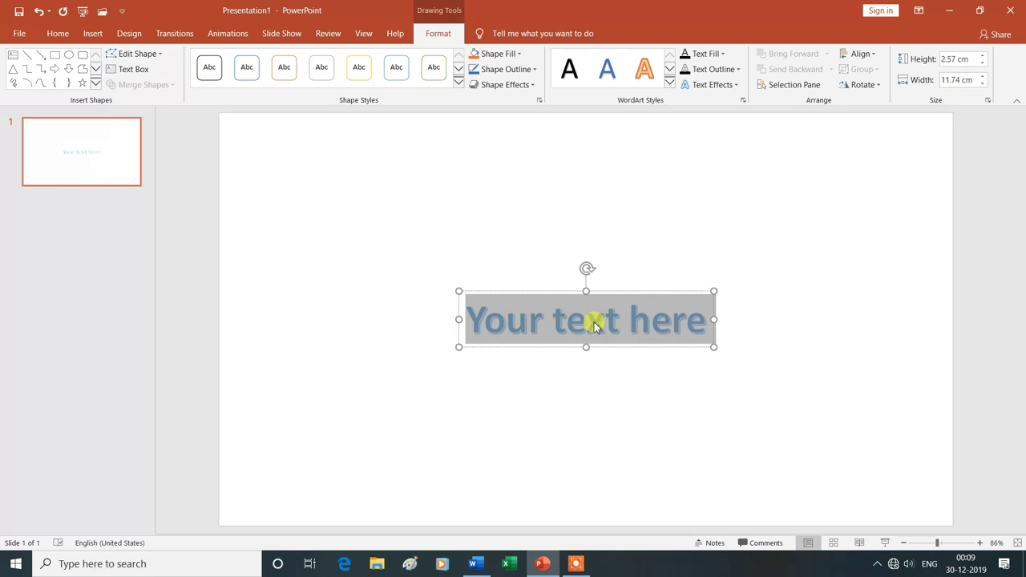
type("ysgya")
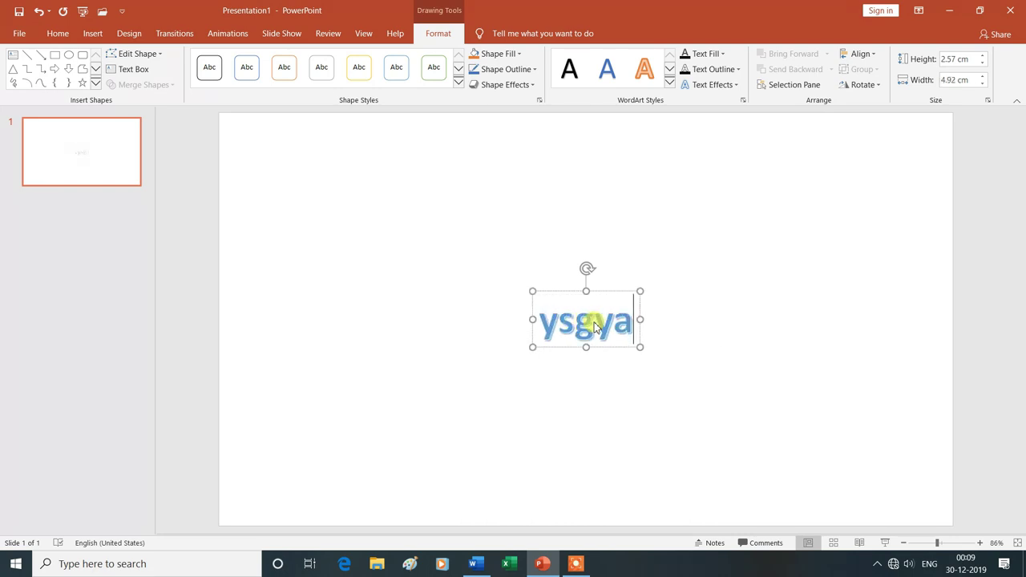
type("n Tech")
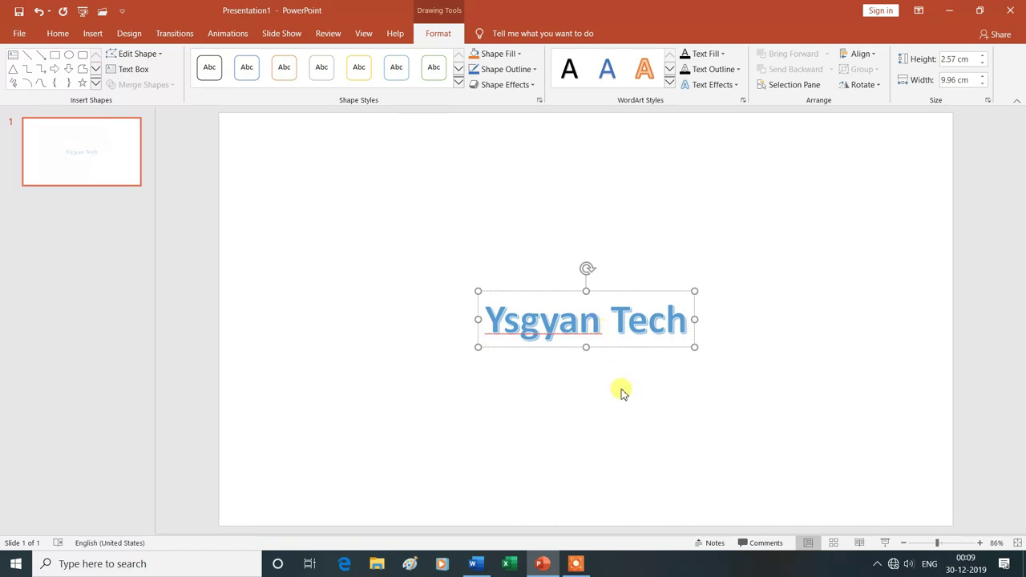
left_click(529, 389)
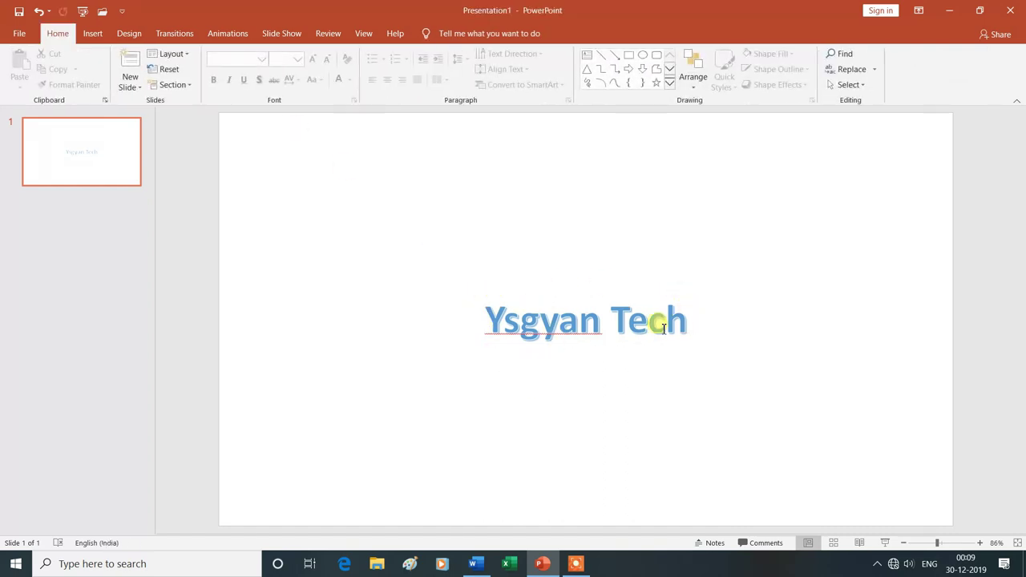
- Try black and then blue outline styles on the Ysgyan Tech box
left_click(564, 322)
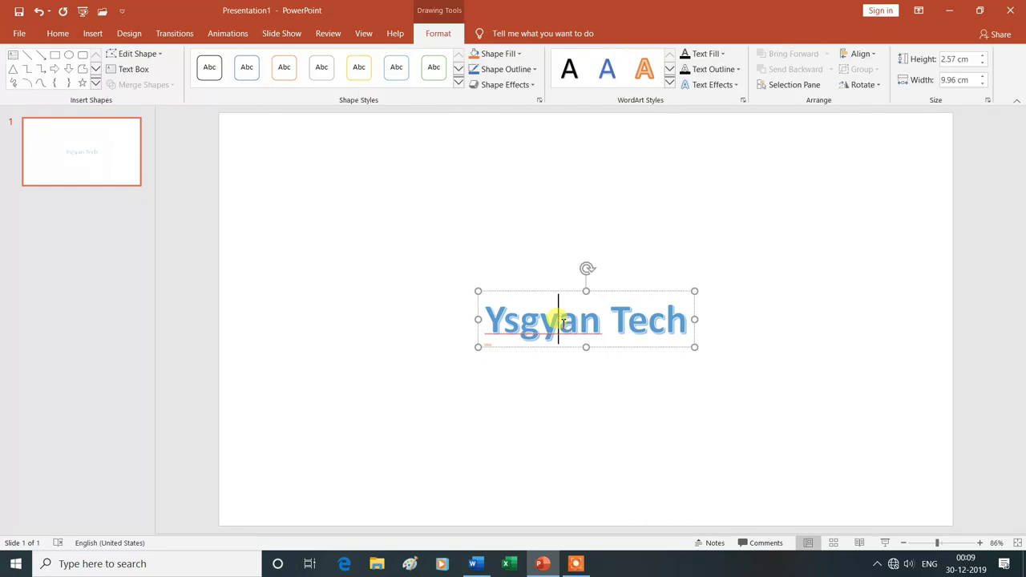
left_click(207, 73)
left_click(551, 380)
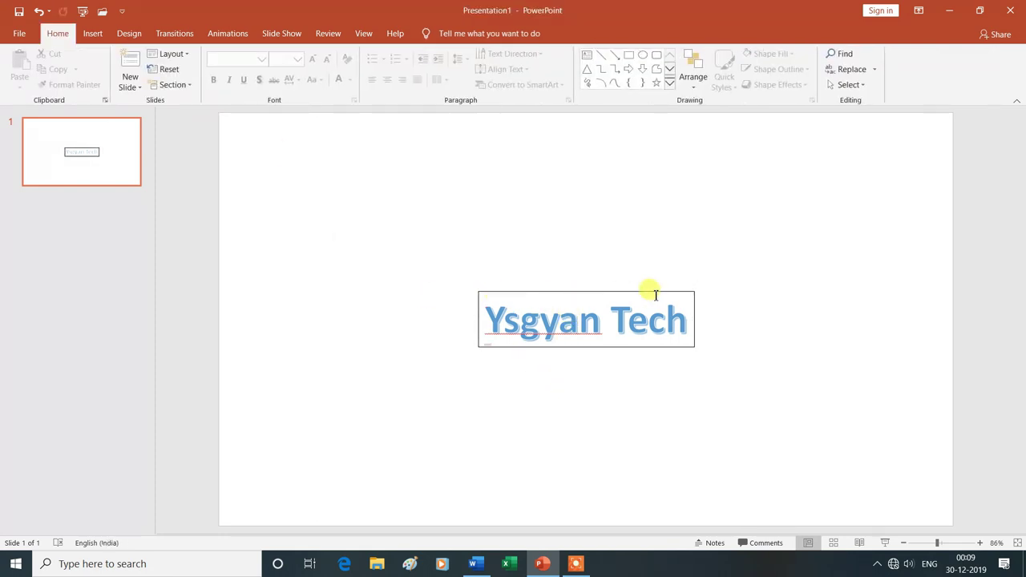
left_click(587, 308)
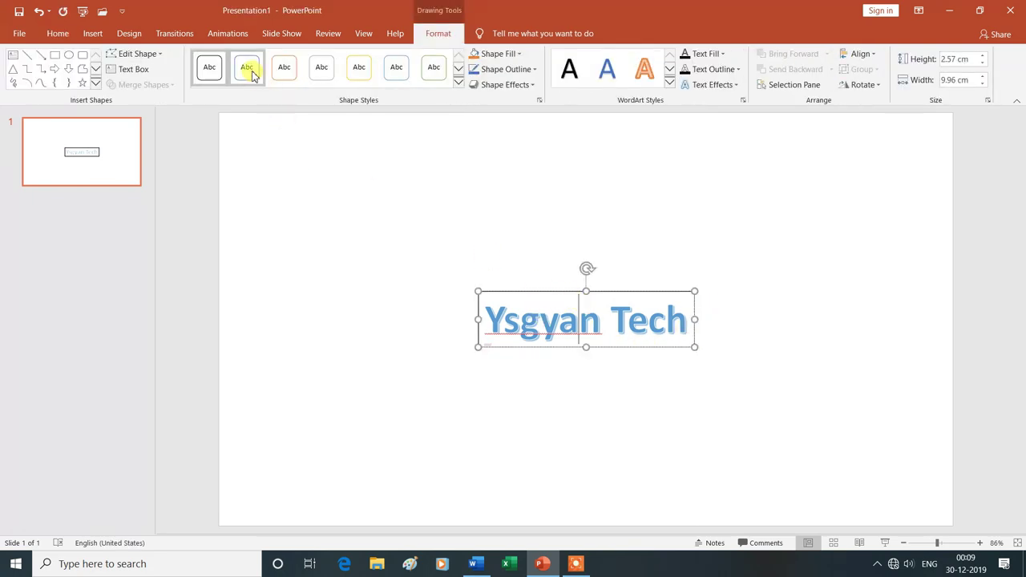
left_click(251, 71)
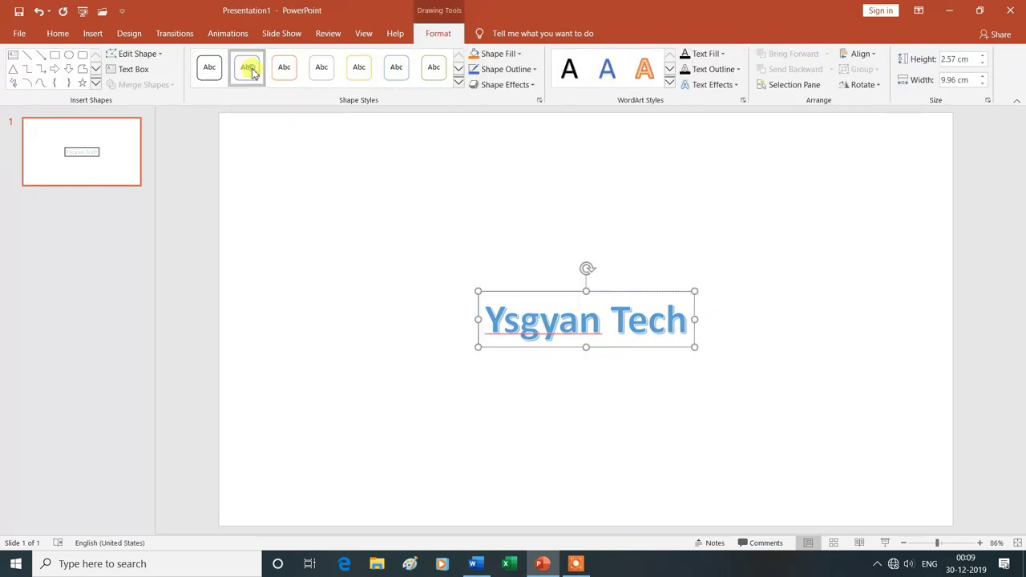
left_click(555, 429)
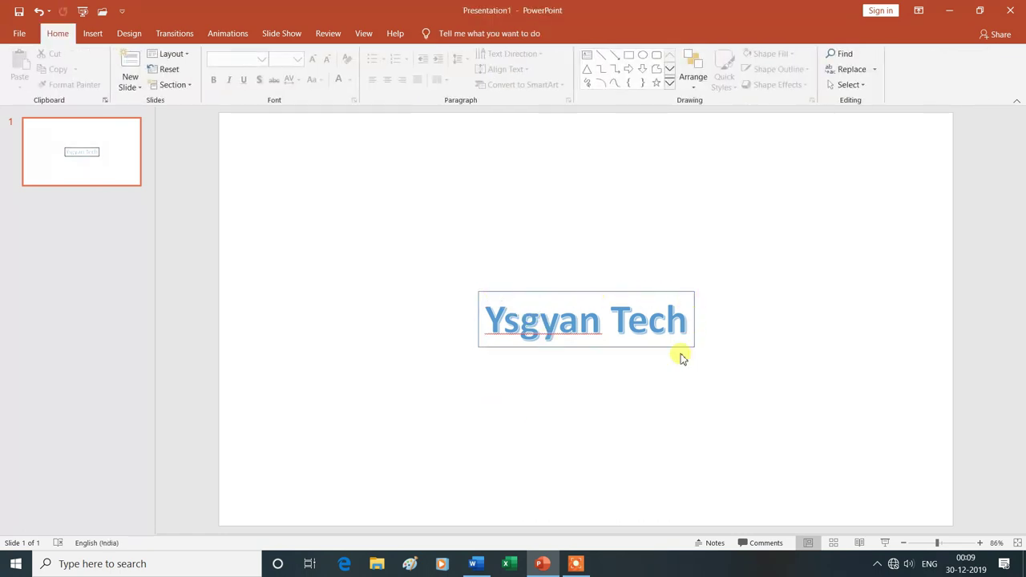
- Apply the thin orange Colored Outline style to the Ysgyan Tech box
left_click(579, 321)
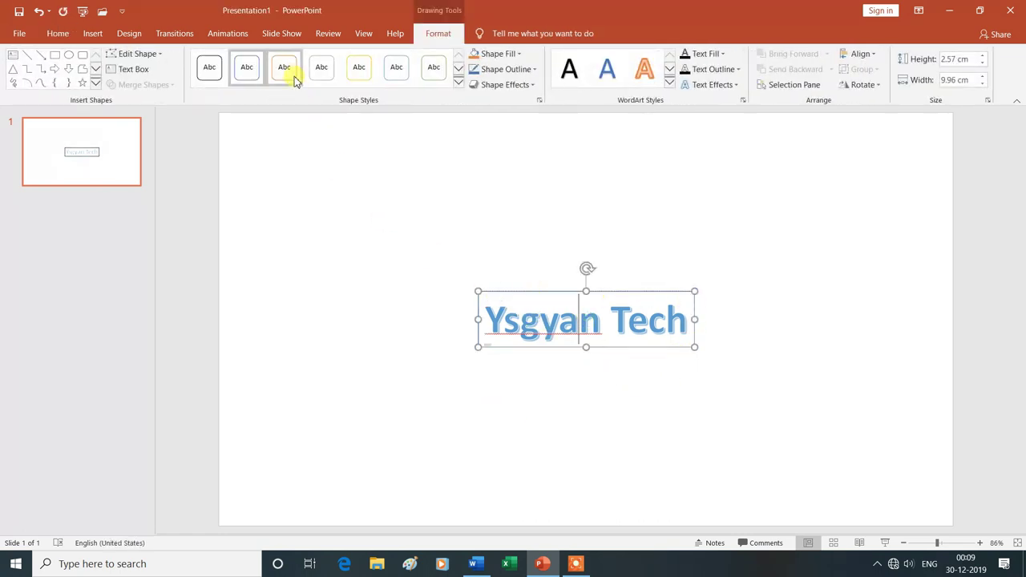
left_click(292, 74)
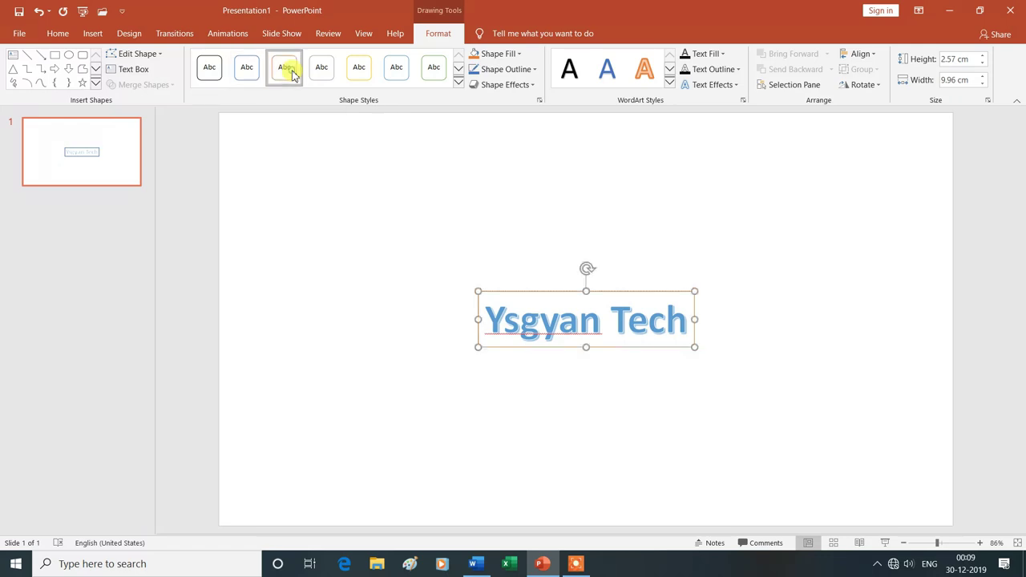
left_click(599, 392)
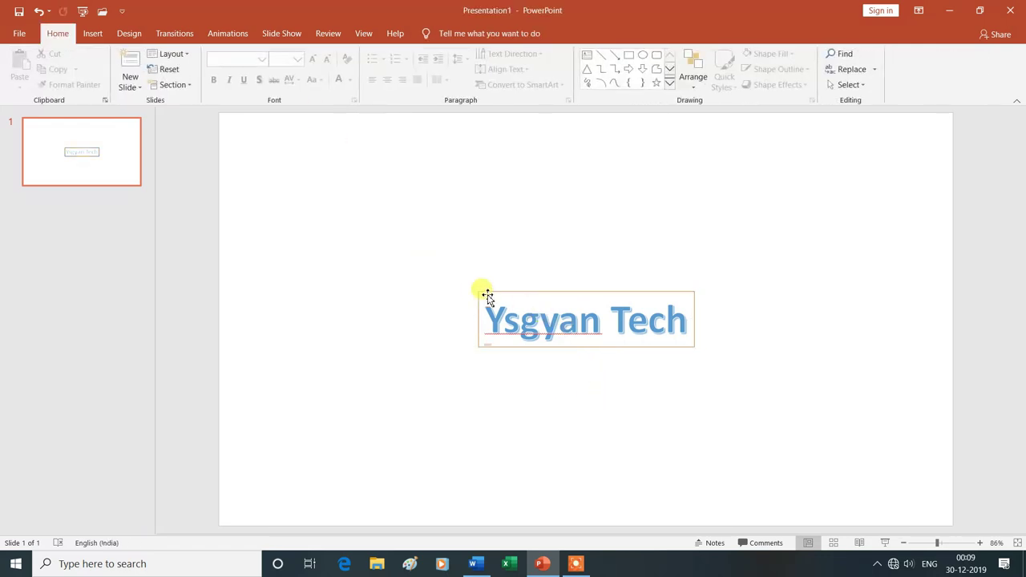
left_click(555, 350)
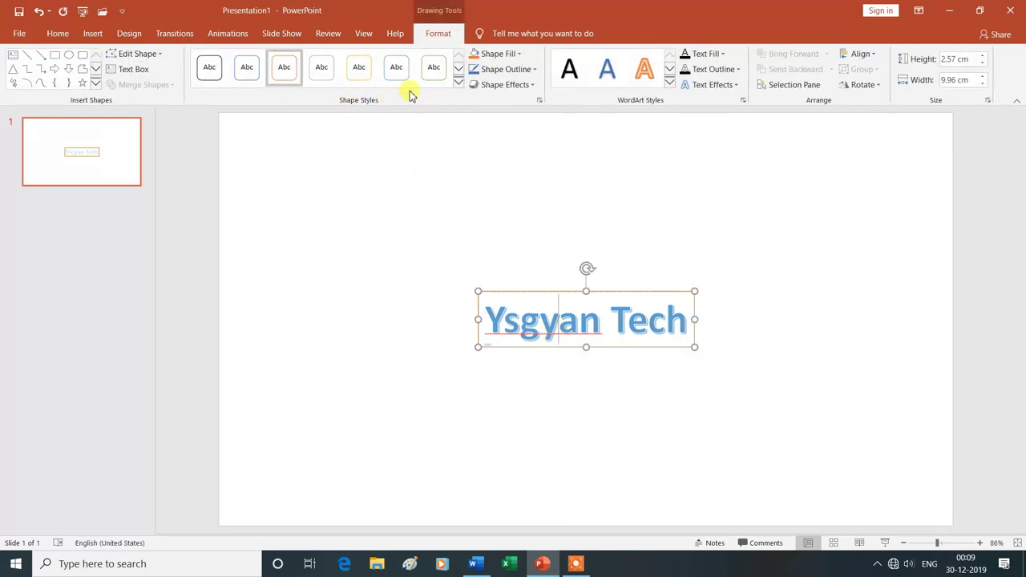
left_click(460, 83)
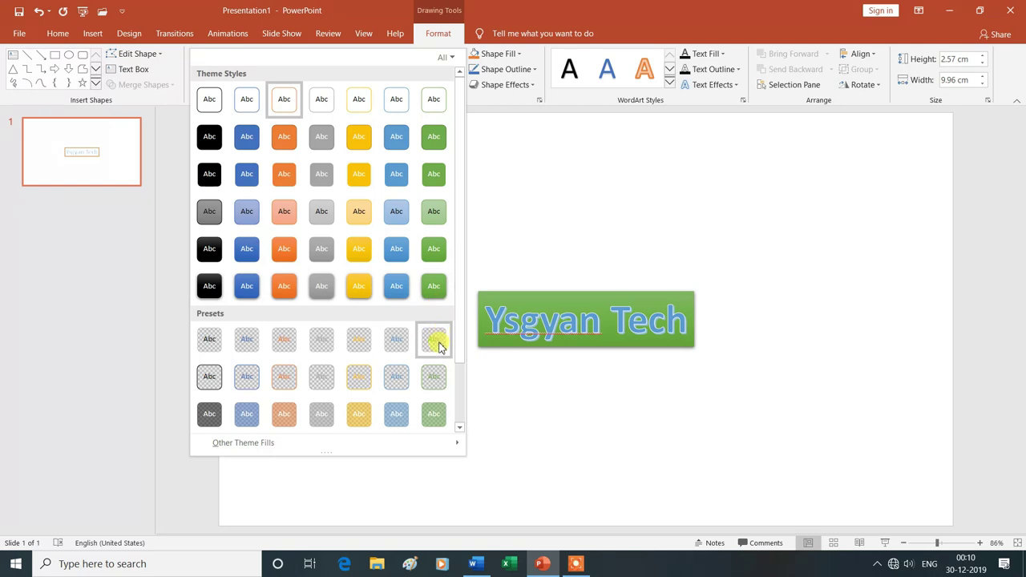
- Apply the Colored Fill - Green, Accent 6, No Outline preset style to the box
left_click(460, 428)
left_click(460, 428)
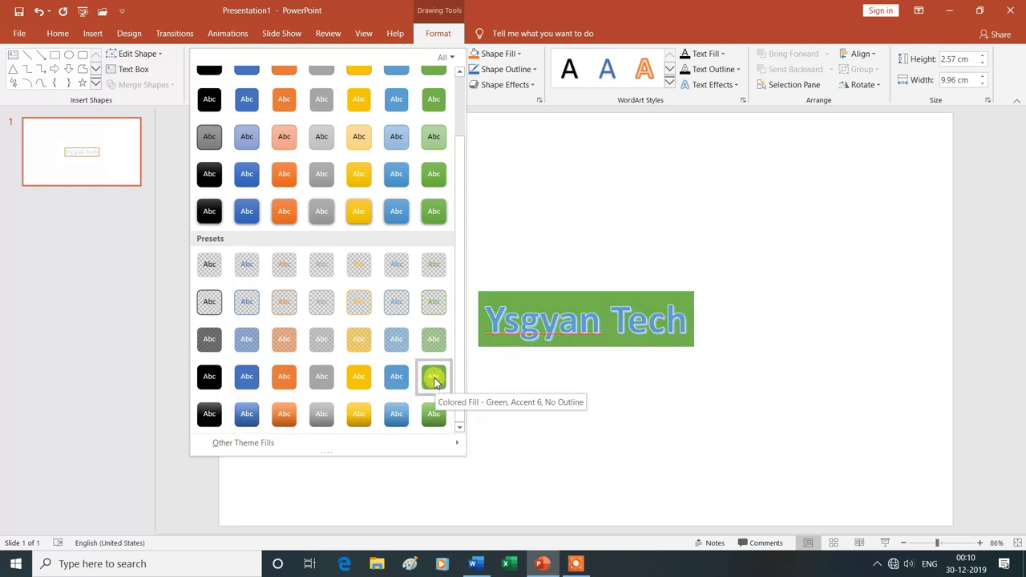
left_click(434, 376)
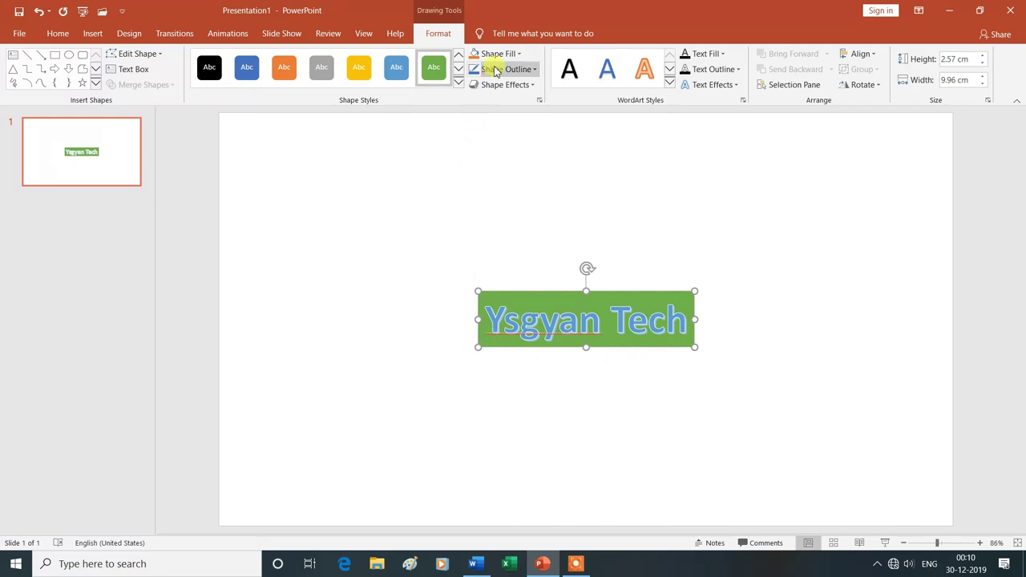
left_click(518, 54)
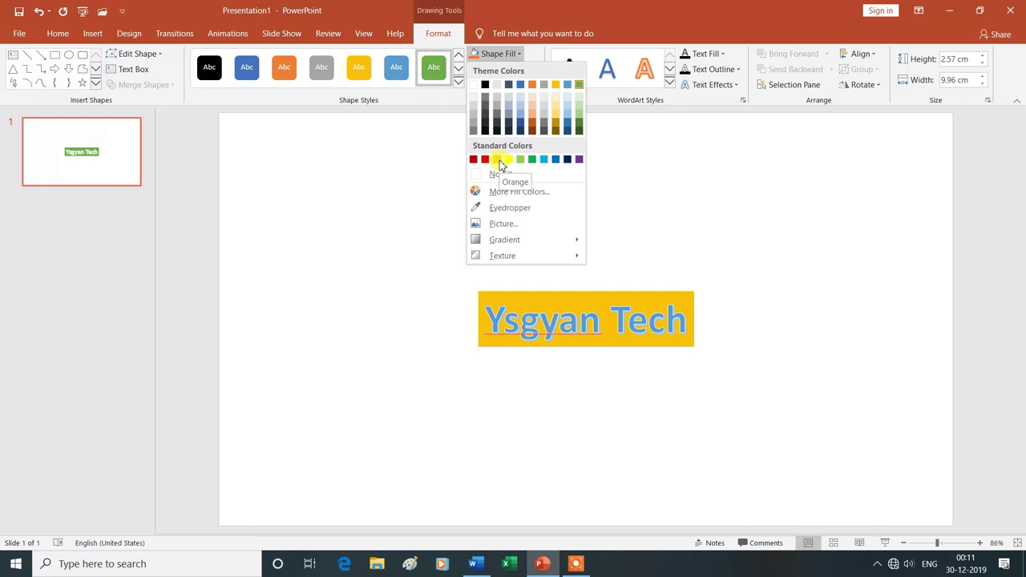
- Fill the box gold orange, then change its fill to purple
left_click(499, 160)
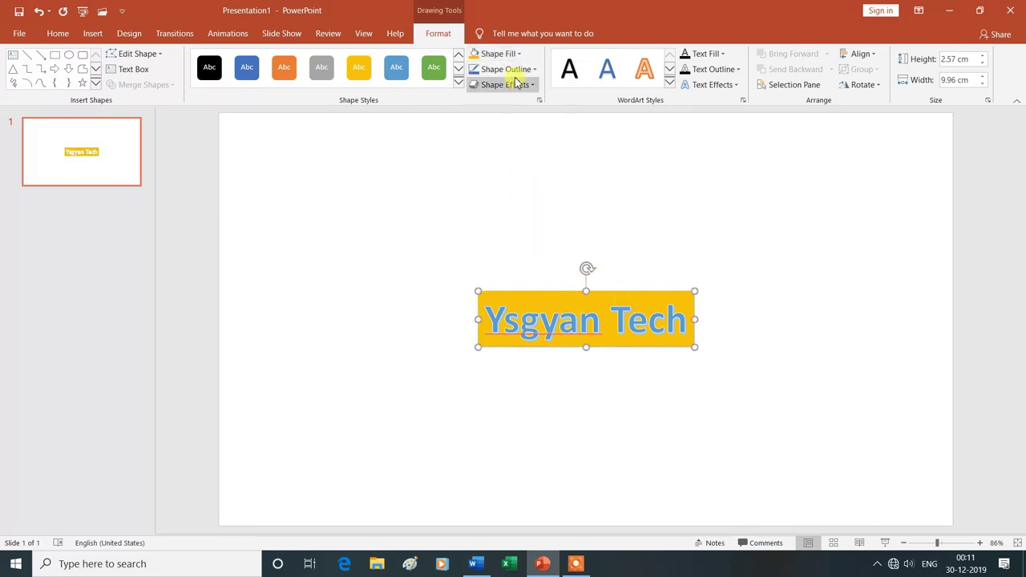
left_click(520, 57)
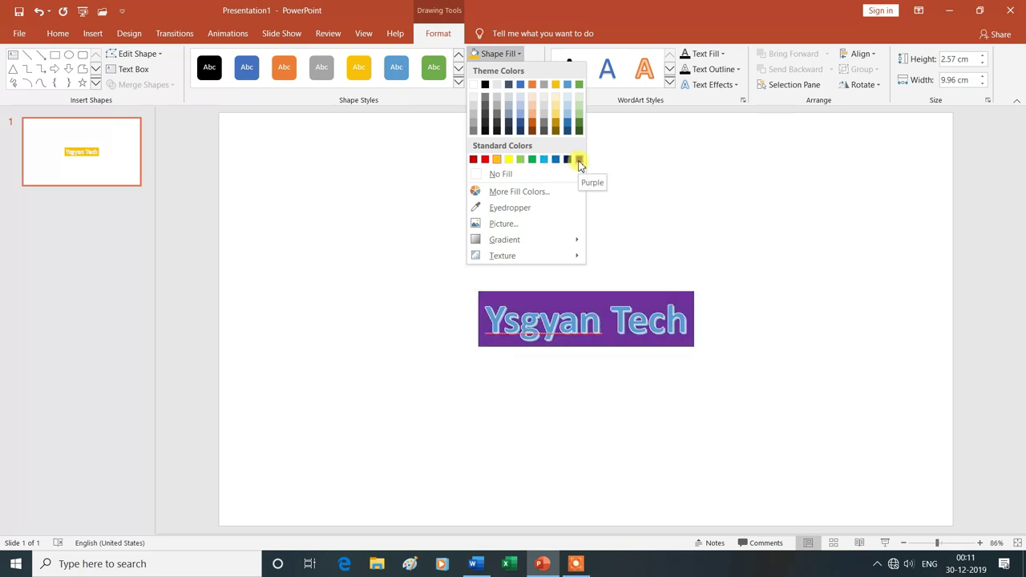
left_click(580, 160)
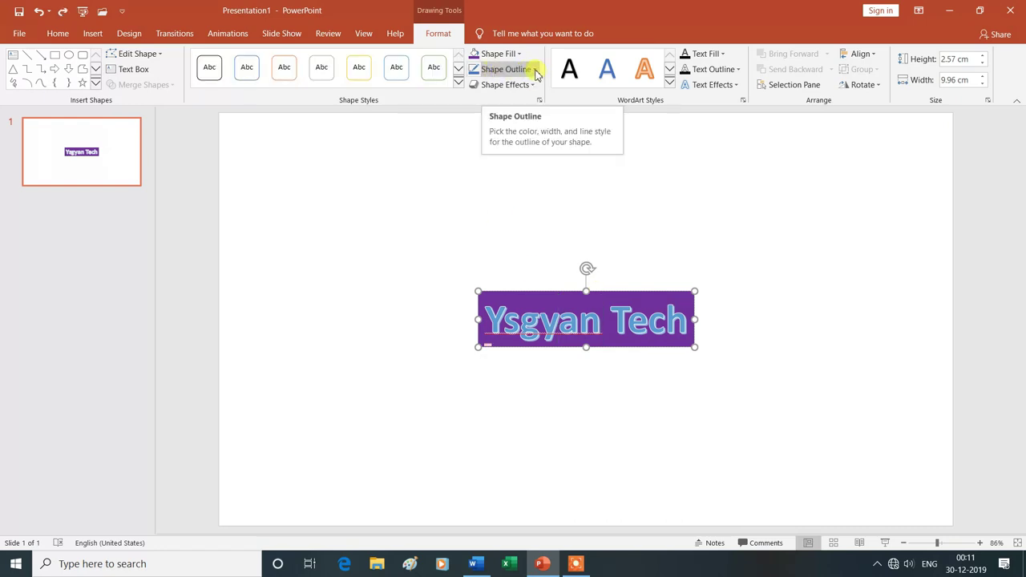
- Give the purple Ysgyan Tech box a yellow outline
left_click(536, 72)
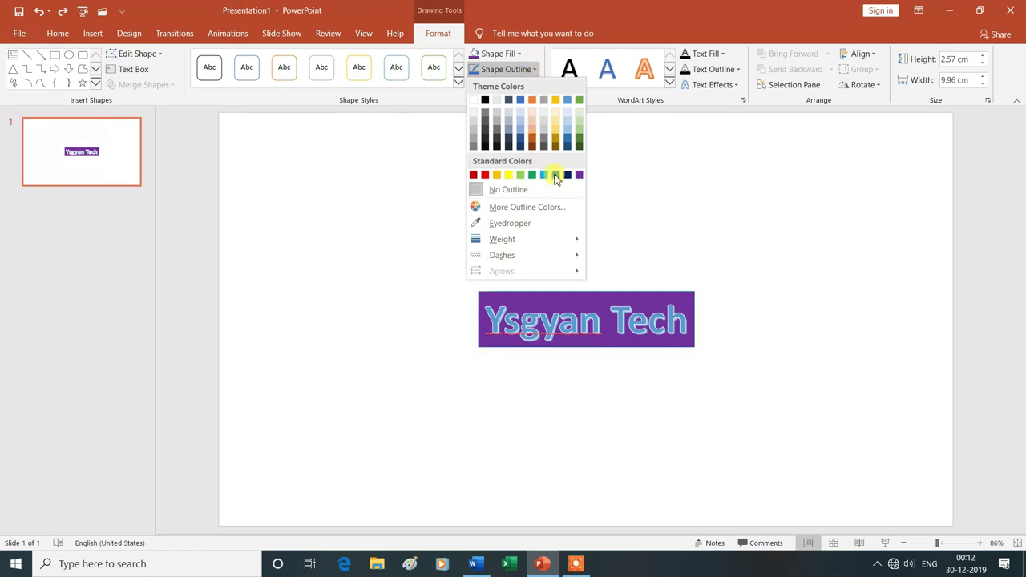
mouse_move(512, 244)
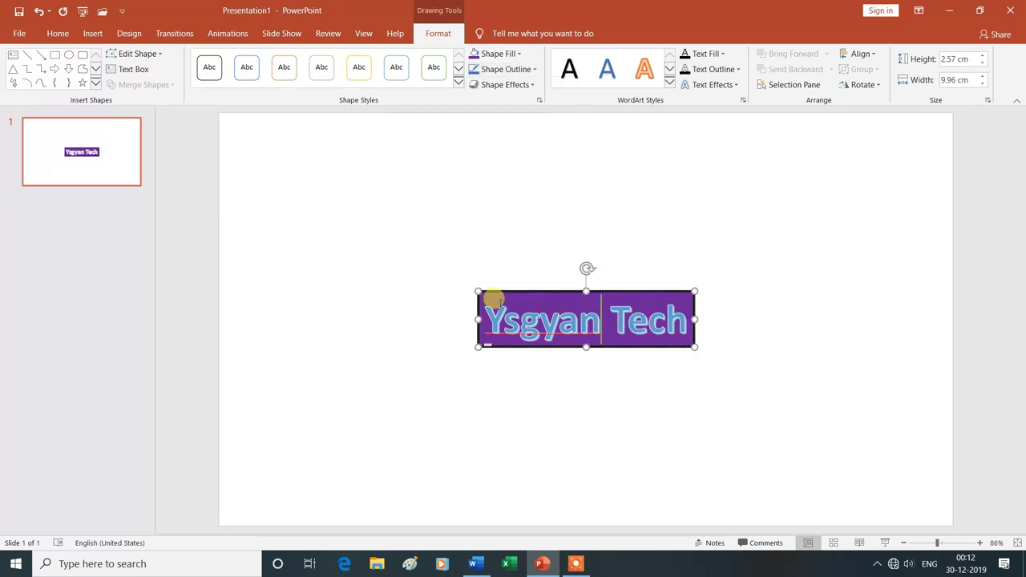
left_click(535, 266)
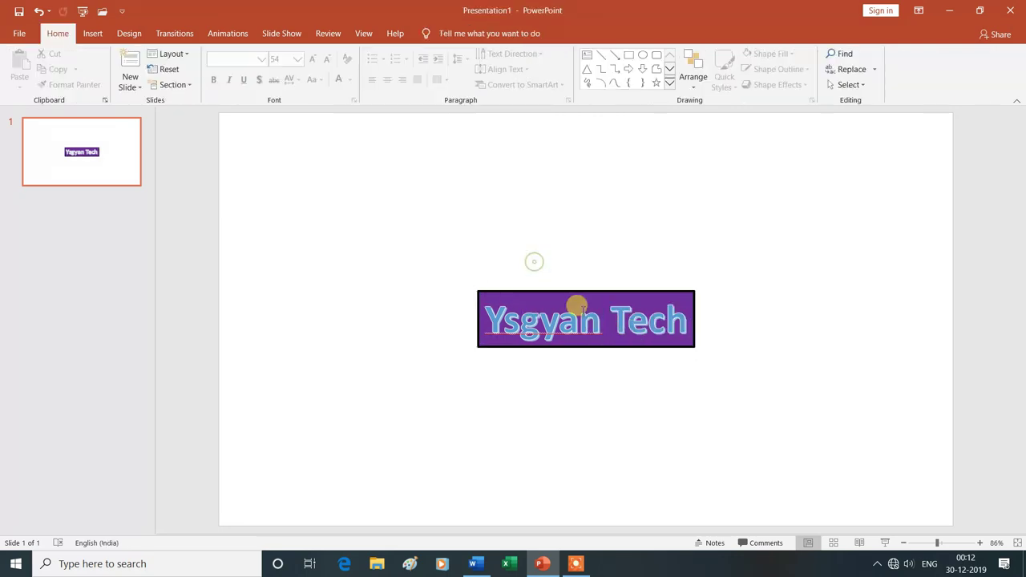
left_click(551, 291)
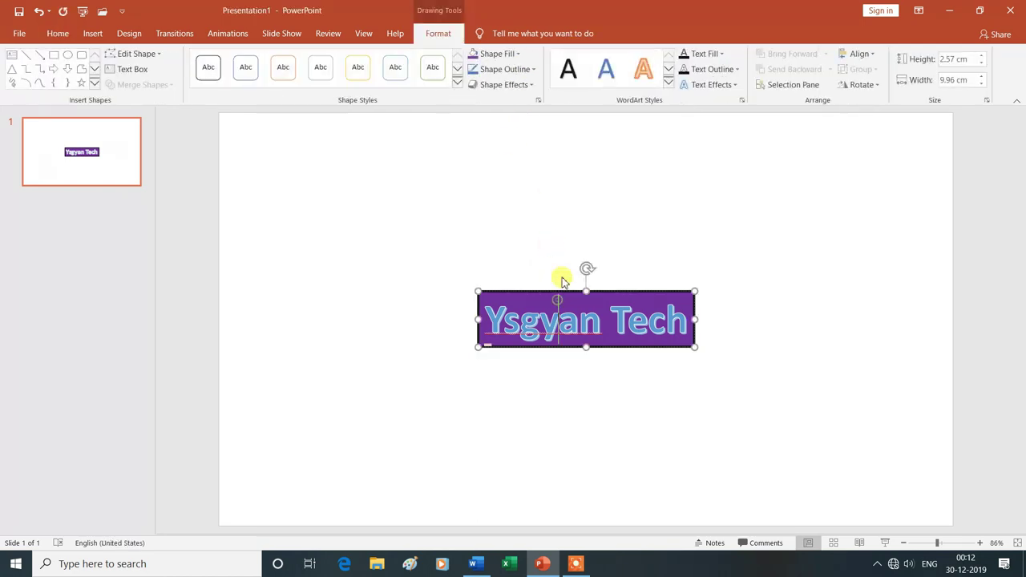
left_click(535, 69)
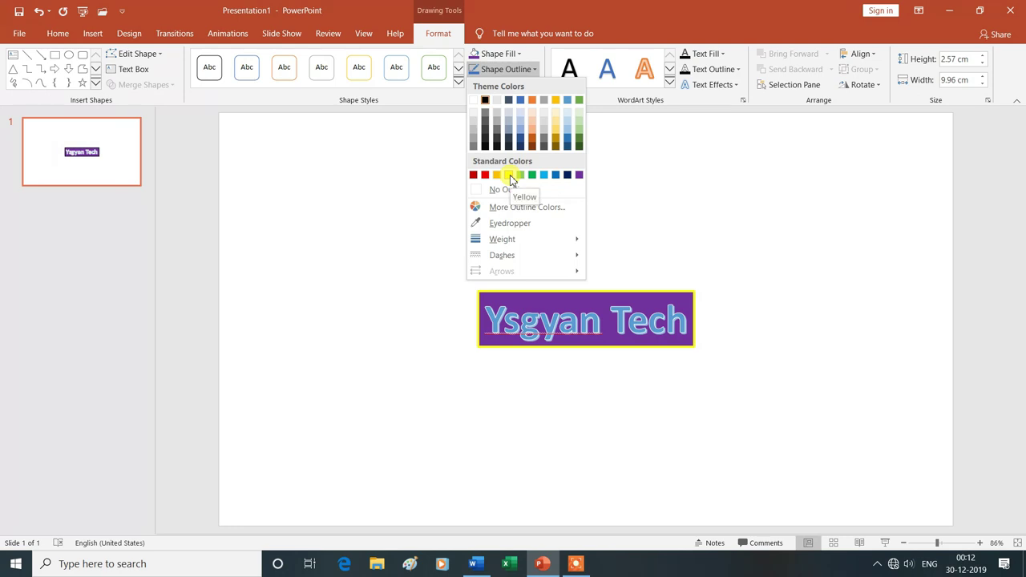
left_click(510, 175)
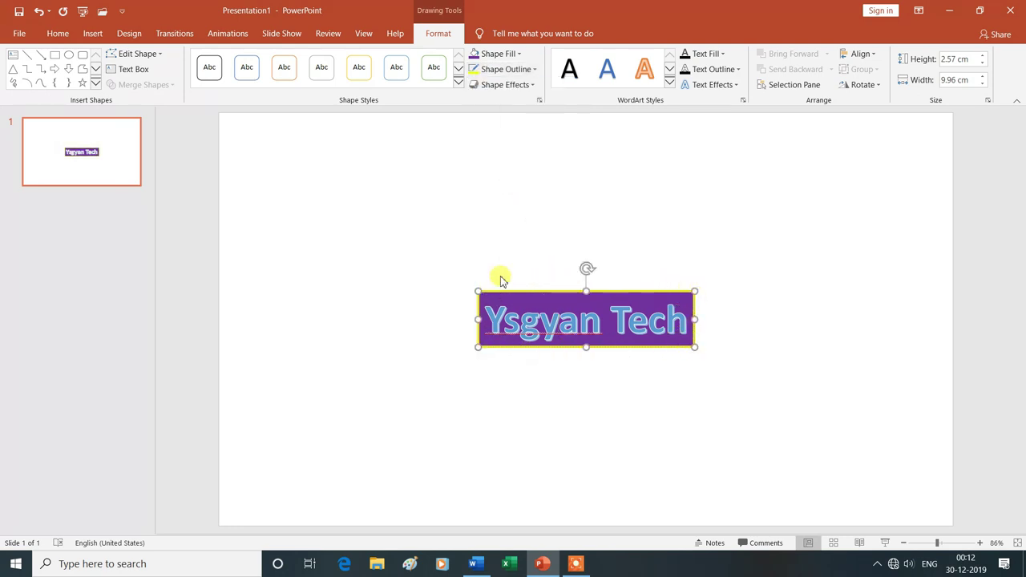
left_click(552, 243)
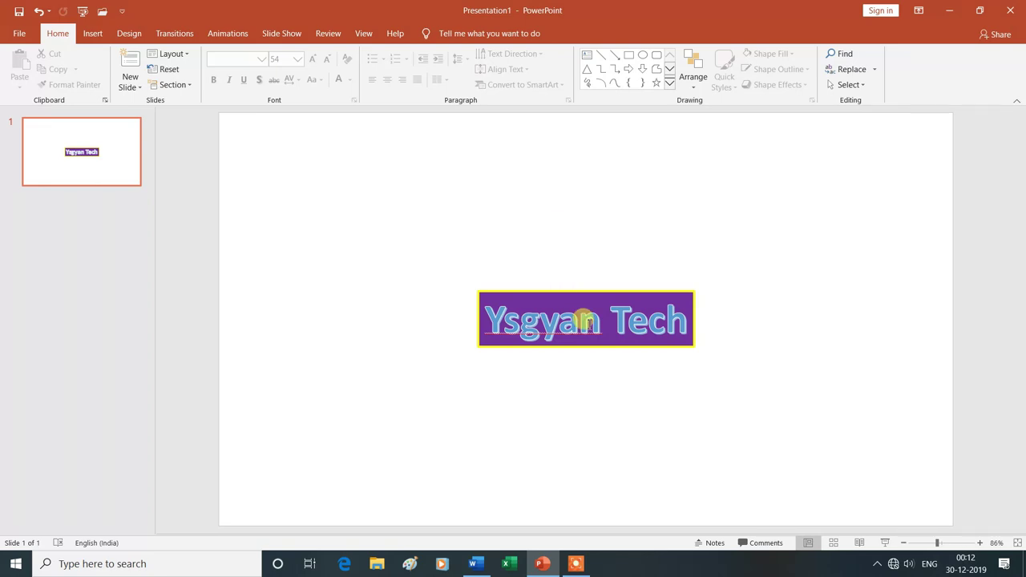
- Change the box's yellow outline to a Long Dash line
left_click(586, 321)
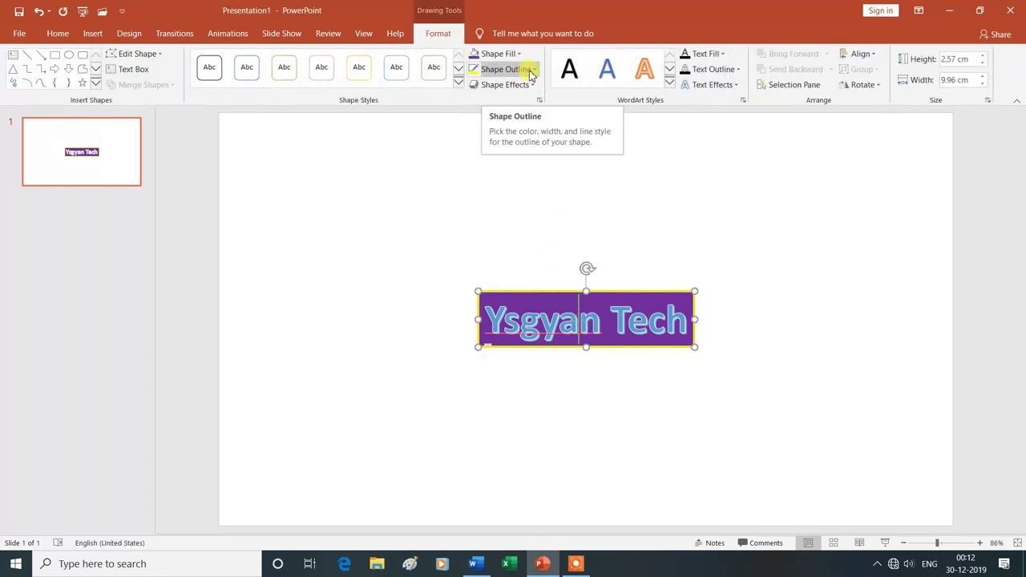
left_click(532, 71)
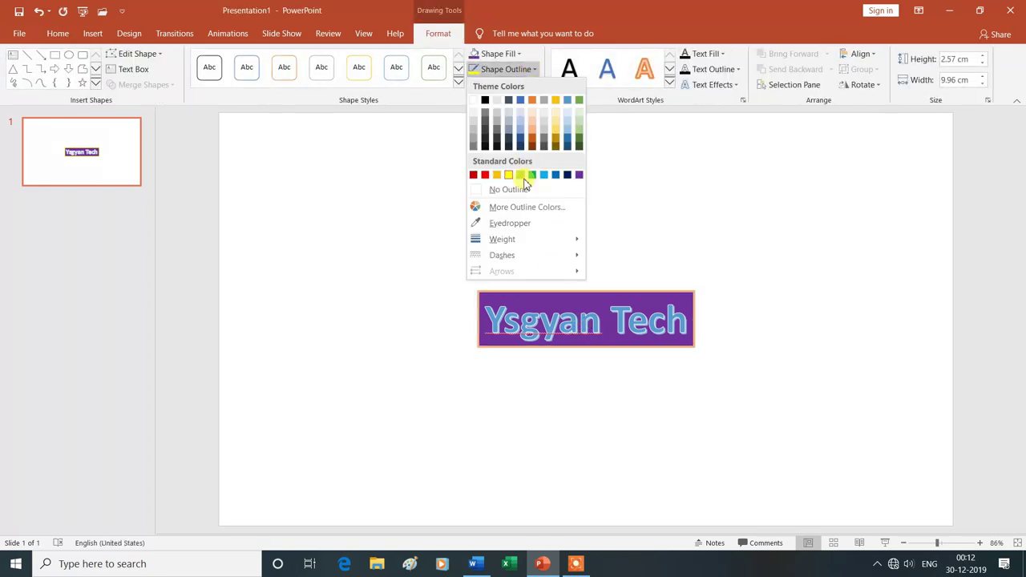
mouse_move(513, 260)
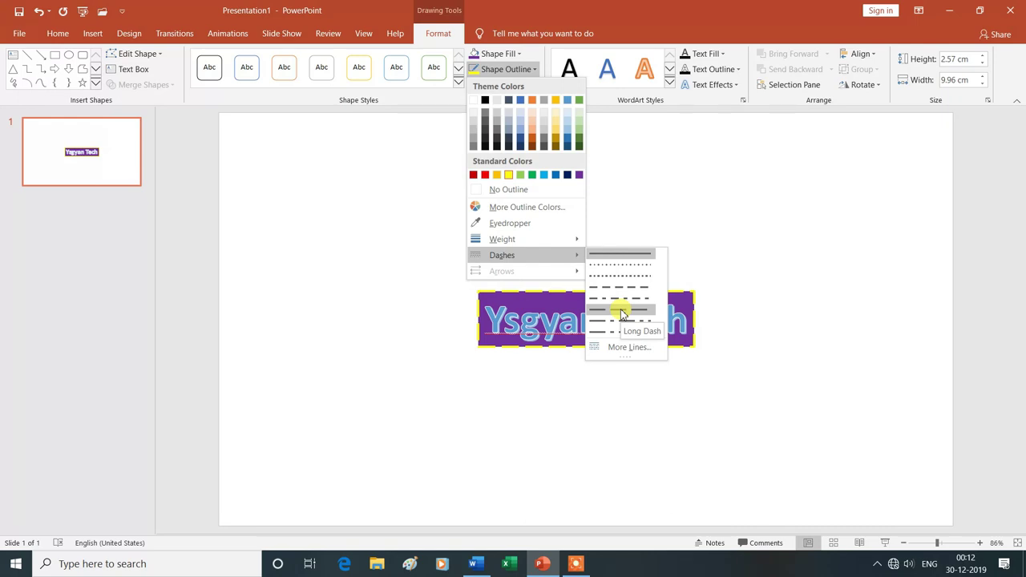
left_click(622, 313)
left_click(571, 390)
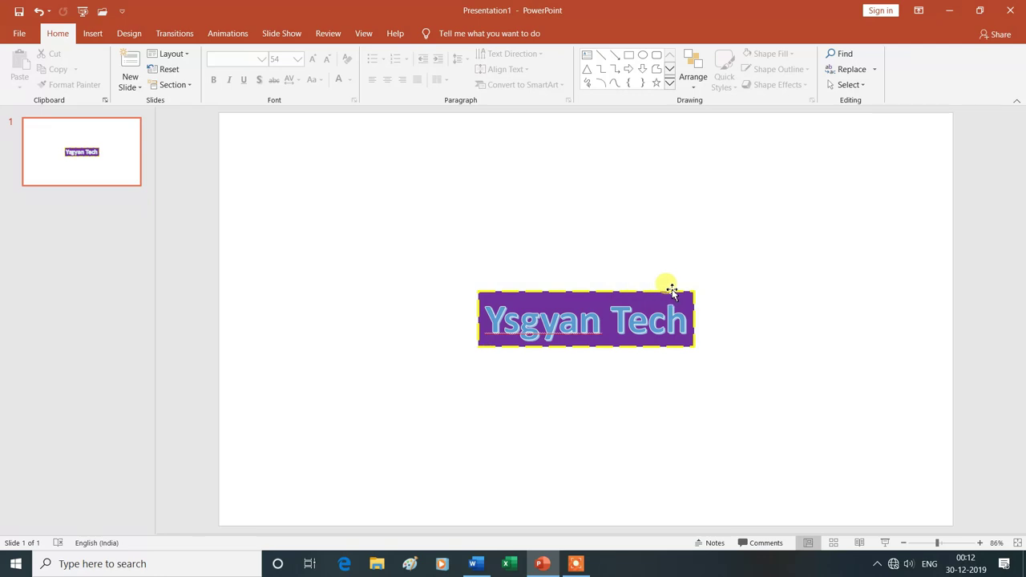
left_click(576, 314)
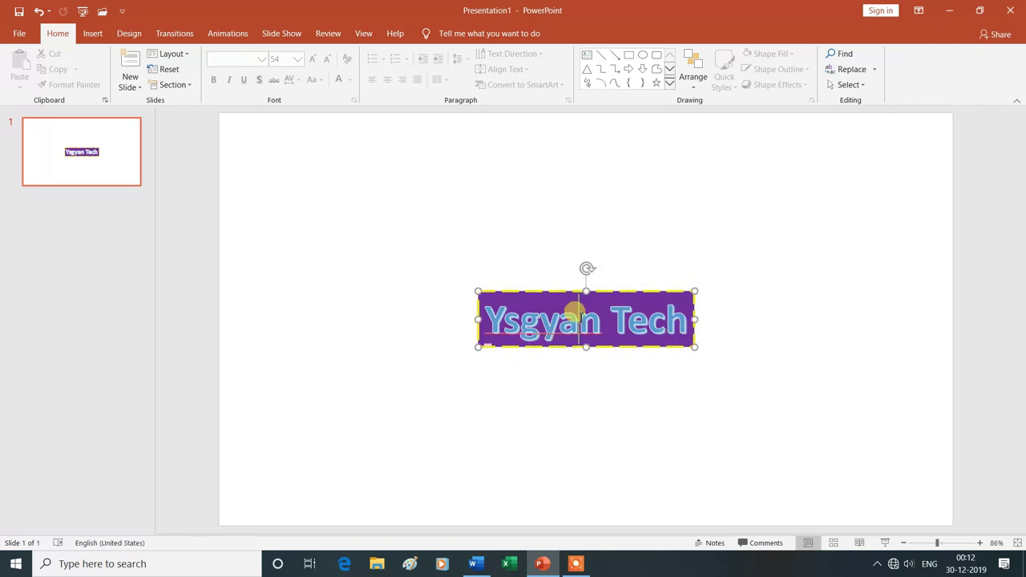
- Widen the box toward the lower left and apply the Preset 8 shape effect
mouse_move(478, 320)
left_mouse_down()
mouse_move(383, 327)
mouse_move(315, 460)
mouse_move(303, 433)
left_mouse_up()
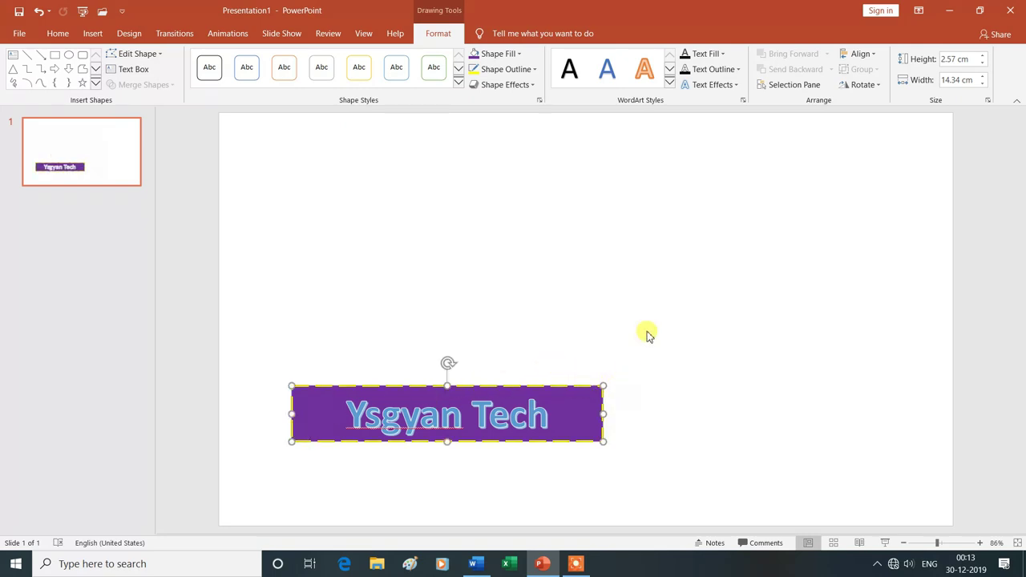
left_click(533, 86)
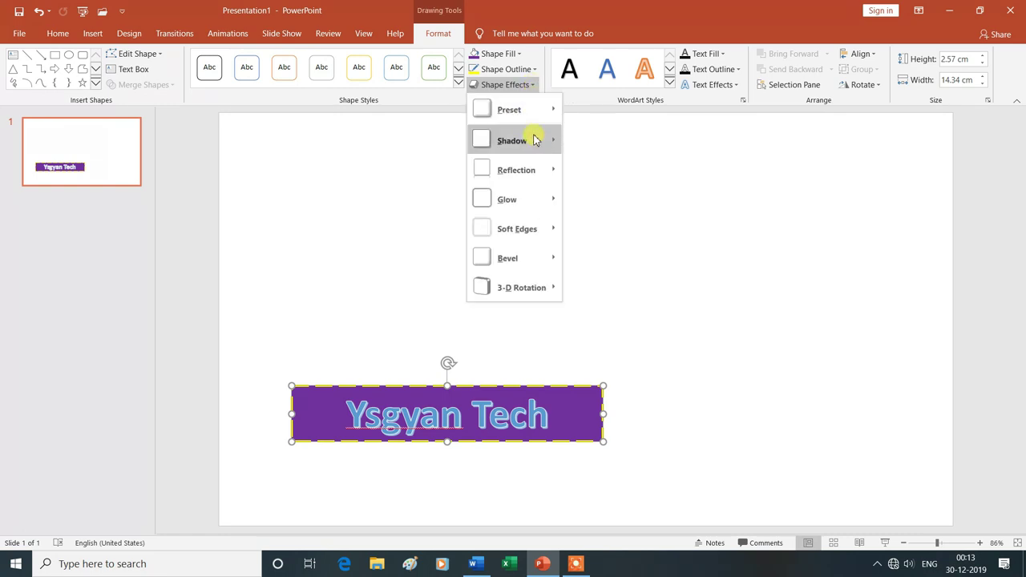
mouse_move(525, 116)
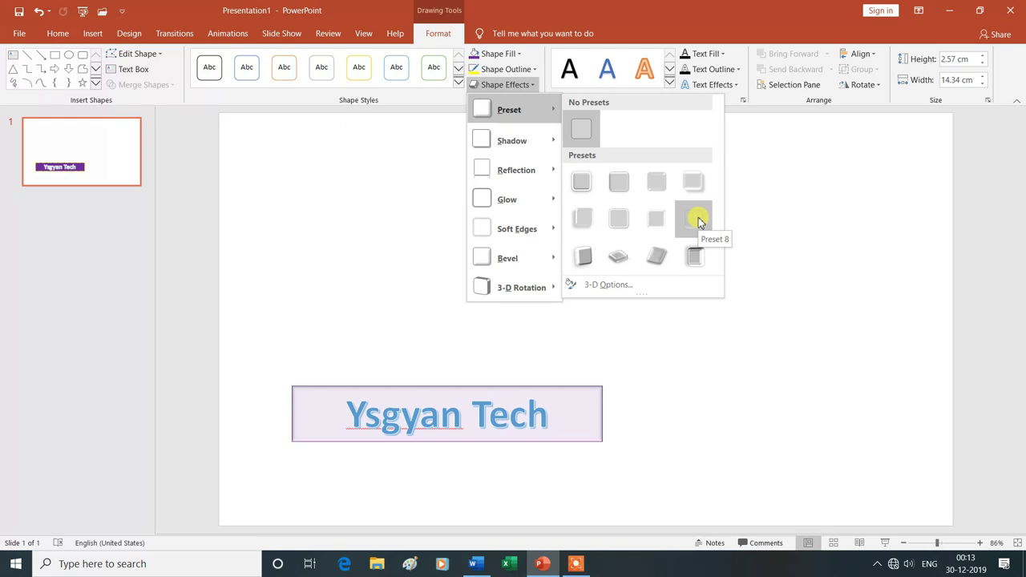
left_click(699, 218)
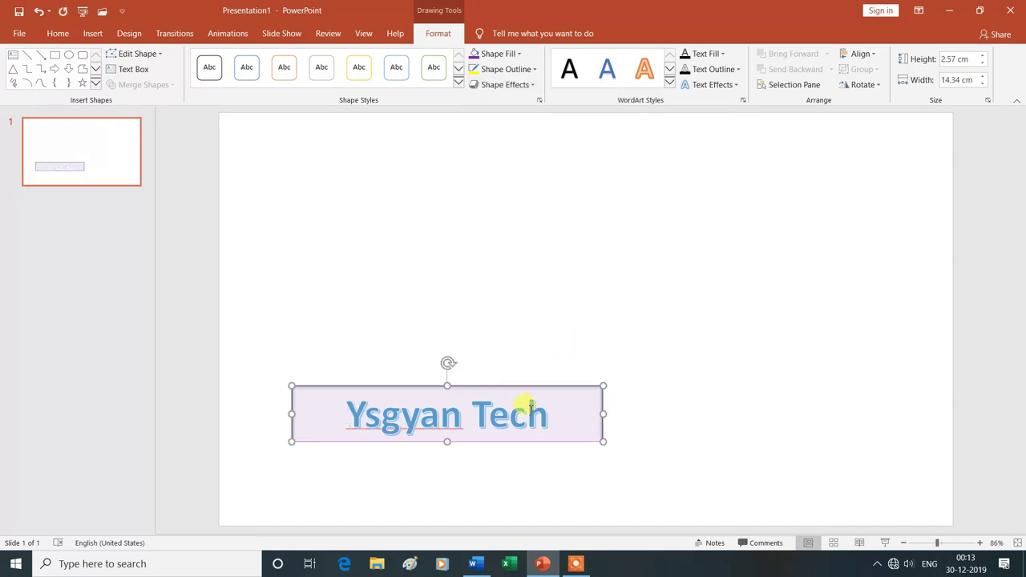
left_click(532, 85)
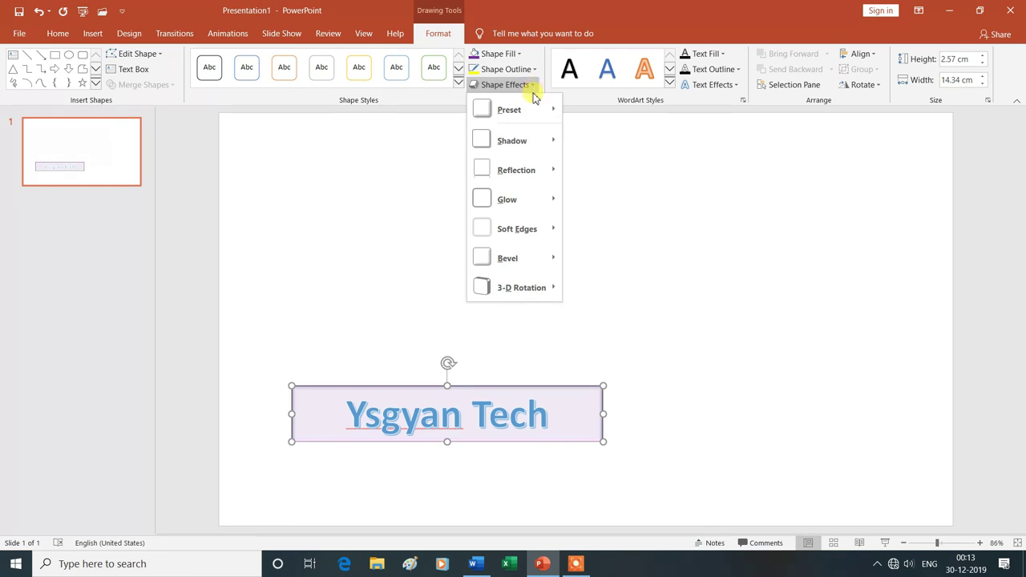
- Add a Full Reflection with a 4 pt offset beneath the box
mouse_move(522, 178)
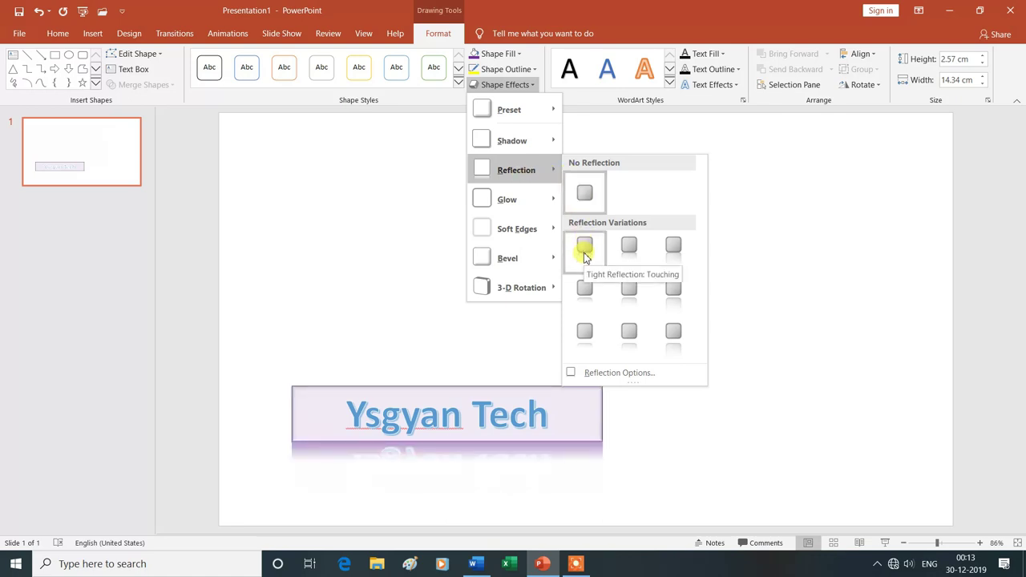
left_click(673, 299)
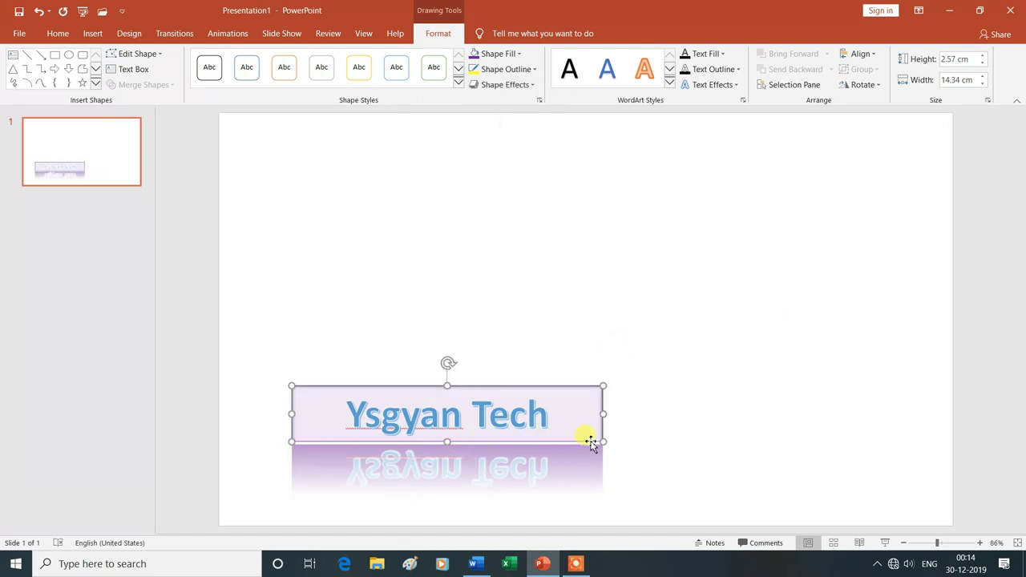
left_click(531, 87)
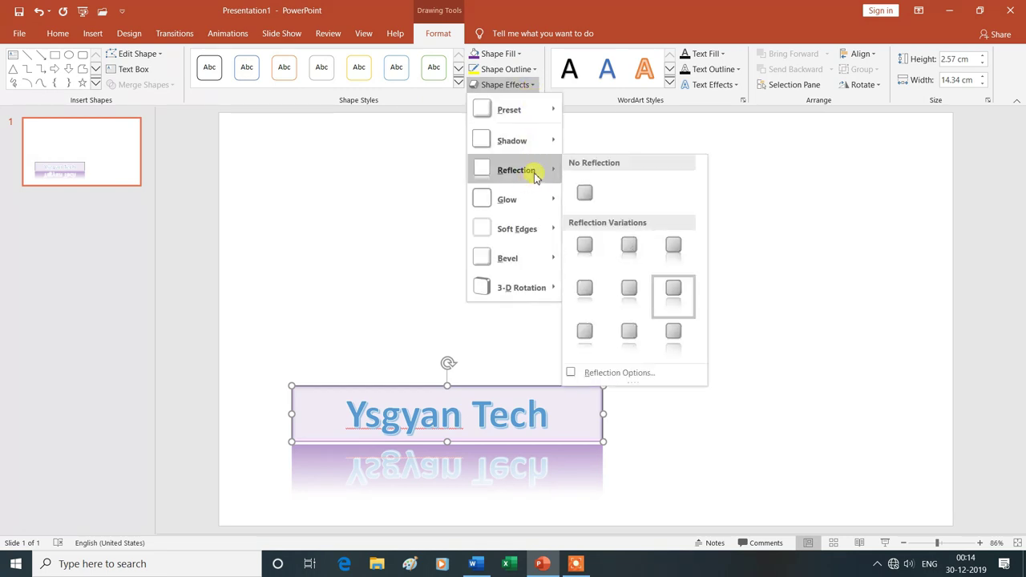
- Apply an 8 pt green glow to the Ysgyan Tech box
mouse_move(503, 208)
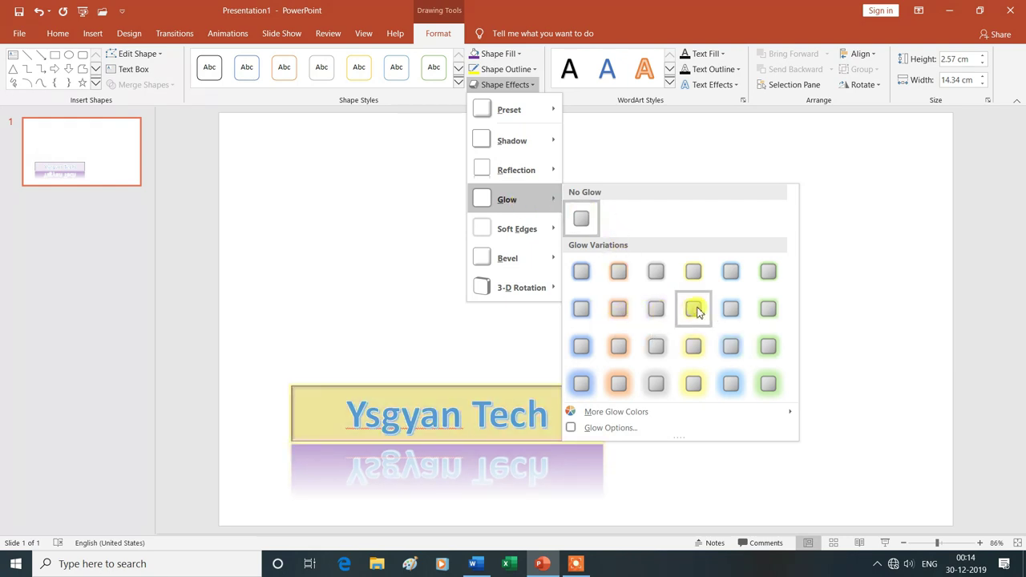
left_click(768, 308)
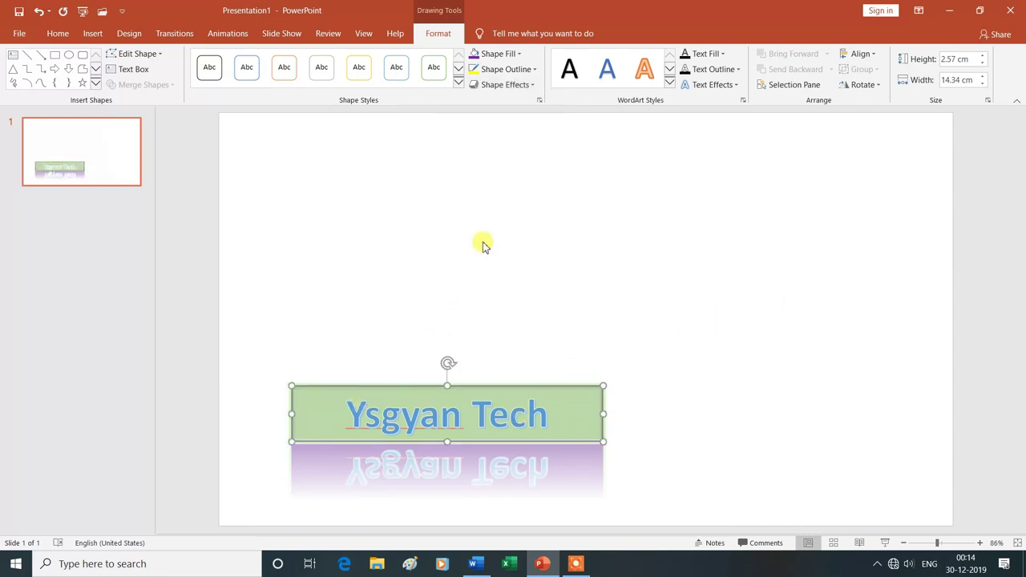
left_click(517, 85)
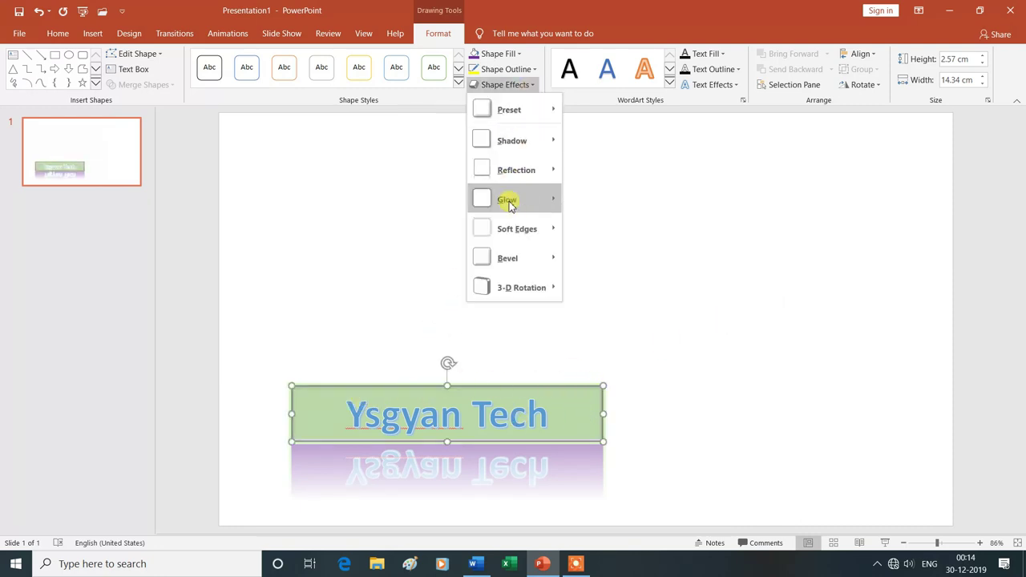
mouse_move(516, 233)
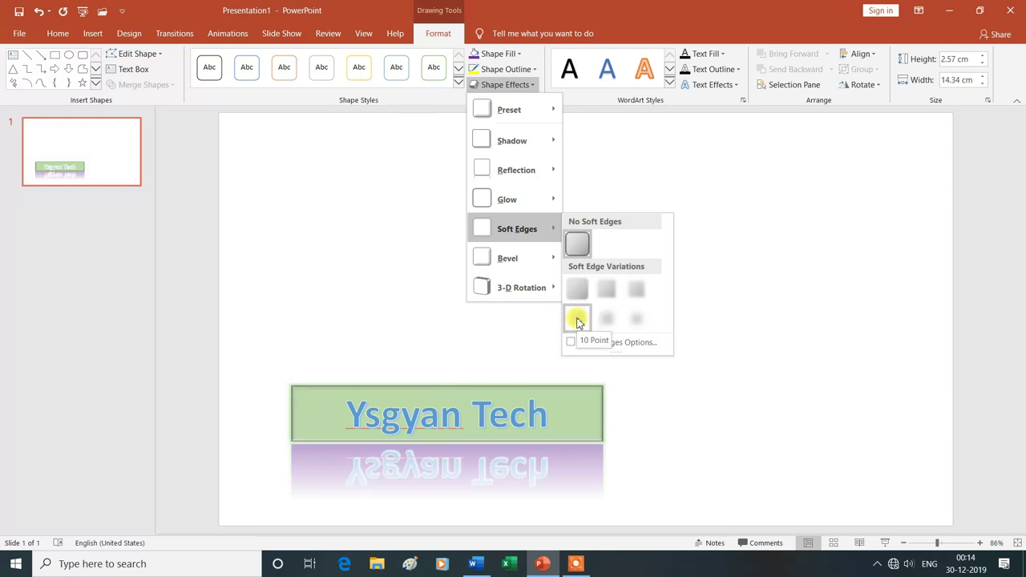
- Try a 10 Point soft edge, then give the box a Divot bevel
left_click(578, 322)
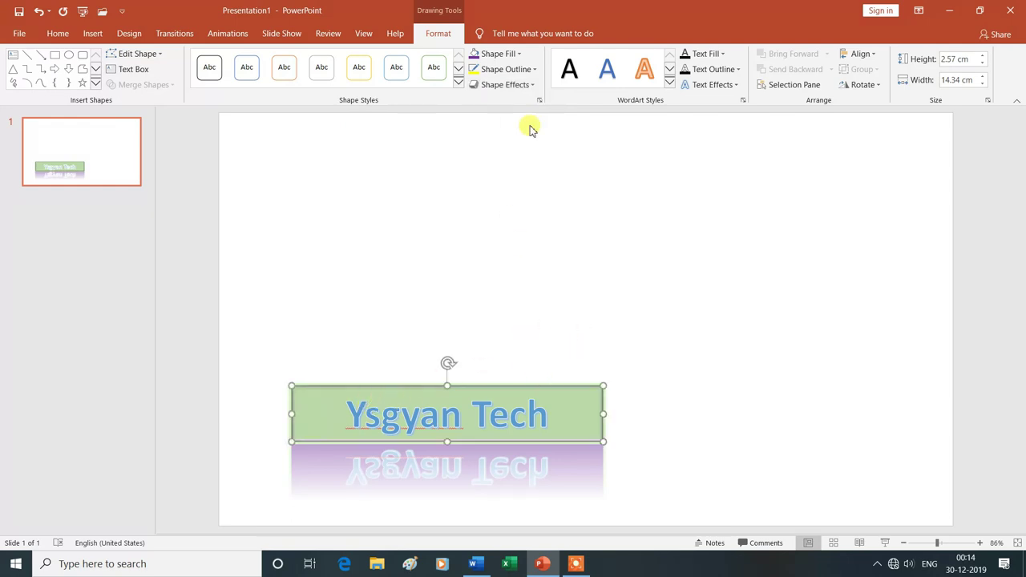
left_click(531, 86)
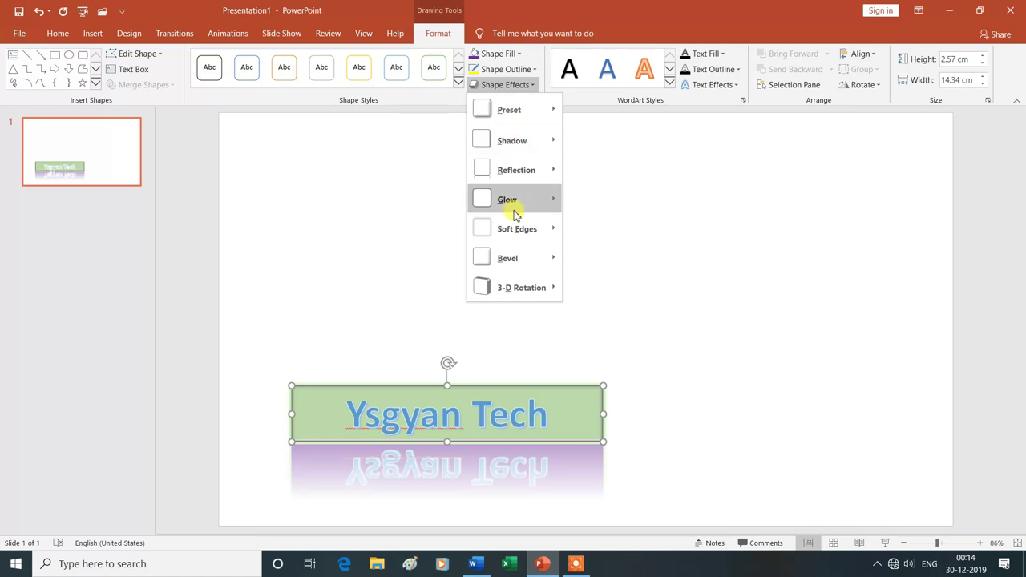
mouse_move(517, 263)
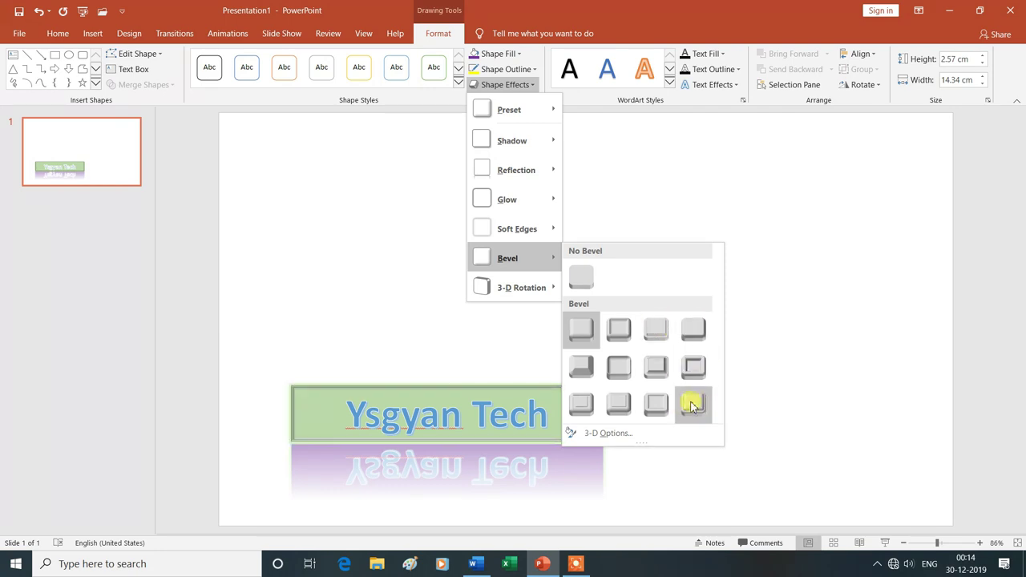
left_click(582, 405)
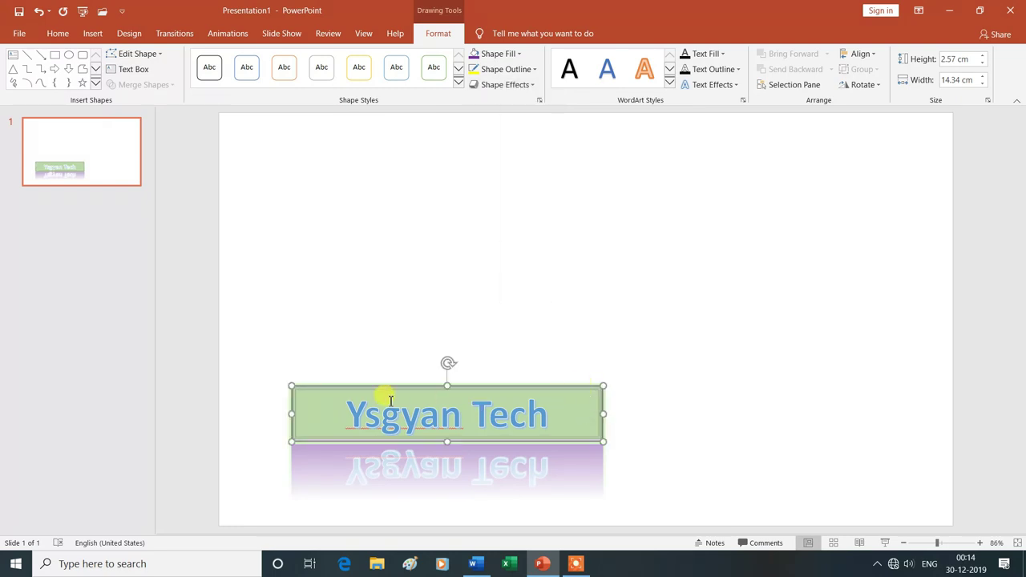
left_click(529, 86)
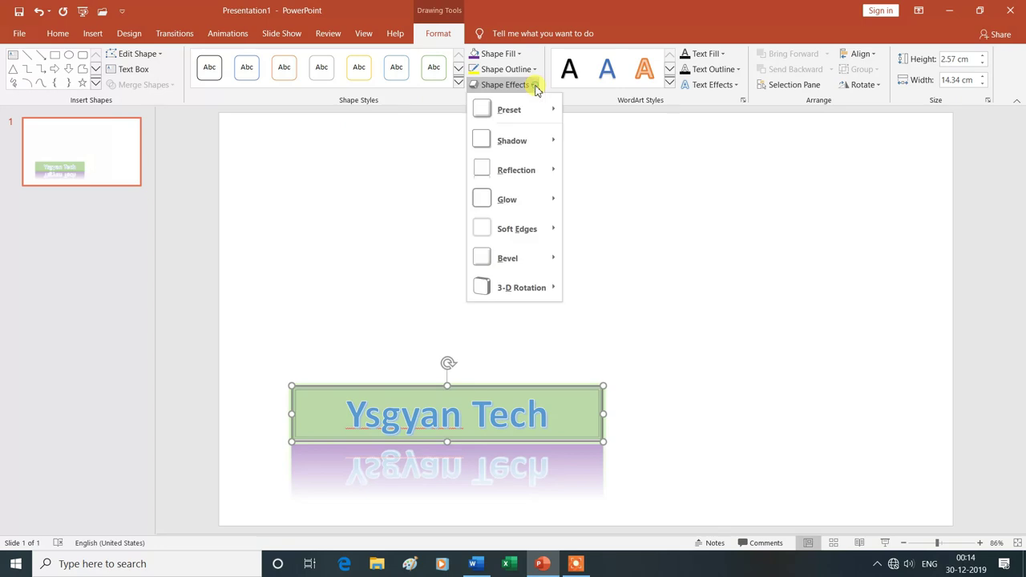
- Try the Contrasting Left 3-D perspective on the Ysgyan Tech box, then select its text
mouse_move(529, 287)
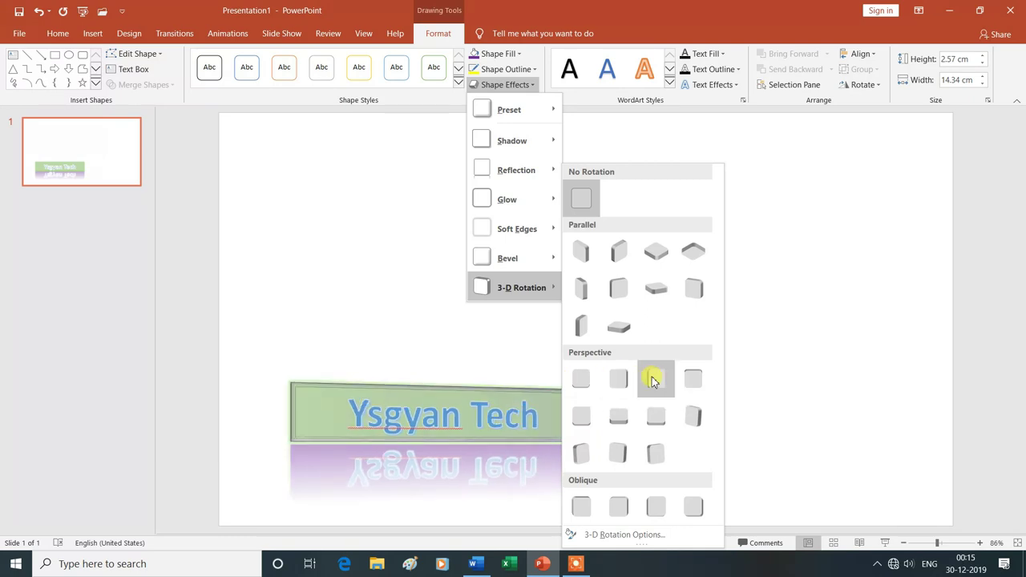
left_click(693, 417)
left_click(728, 369)
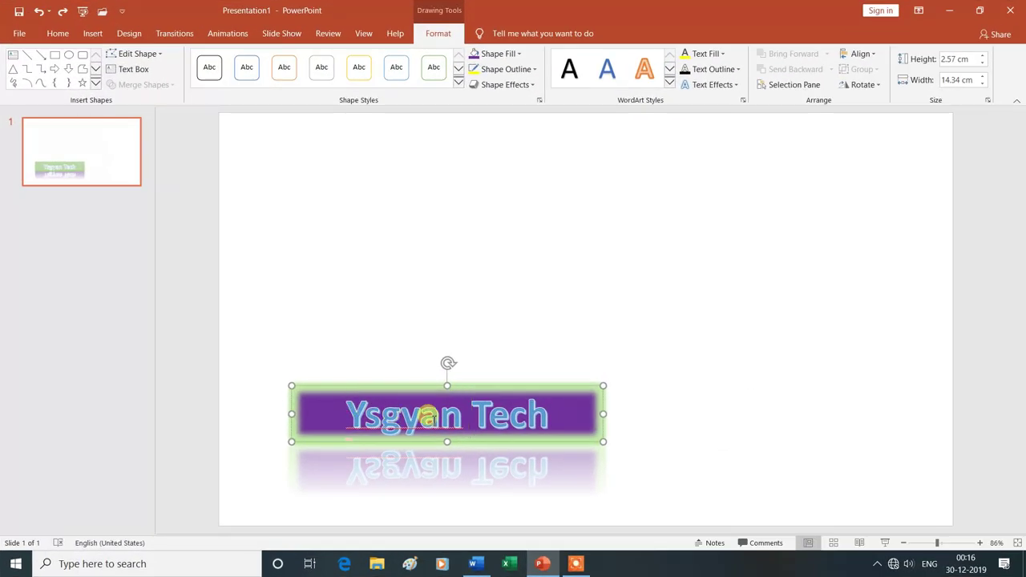
left_click(472, 415)
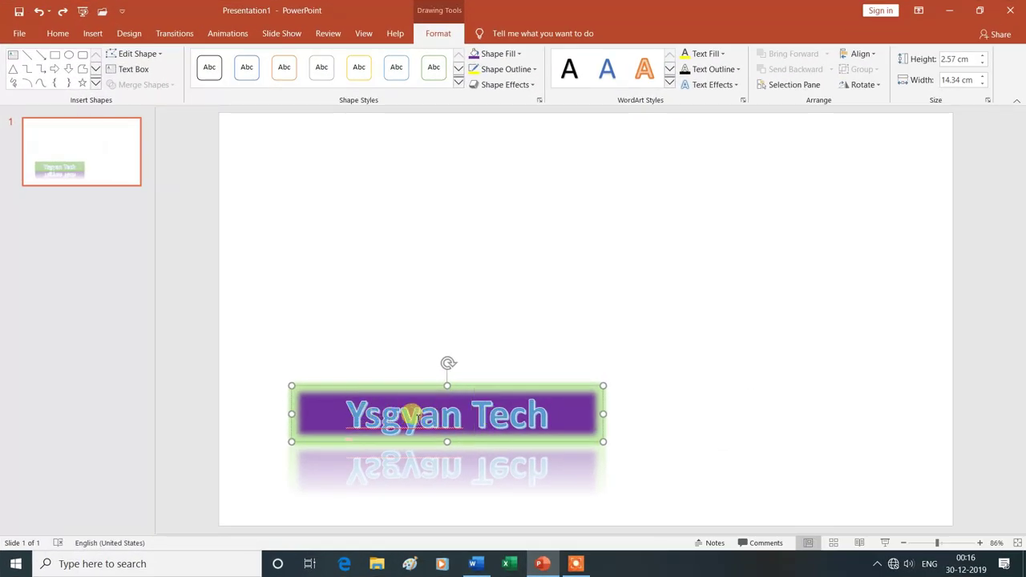
left_click_drag(346, 402, 545, 416)
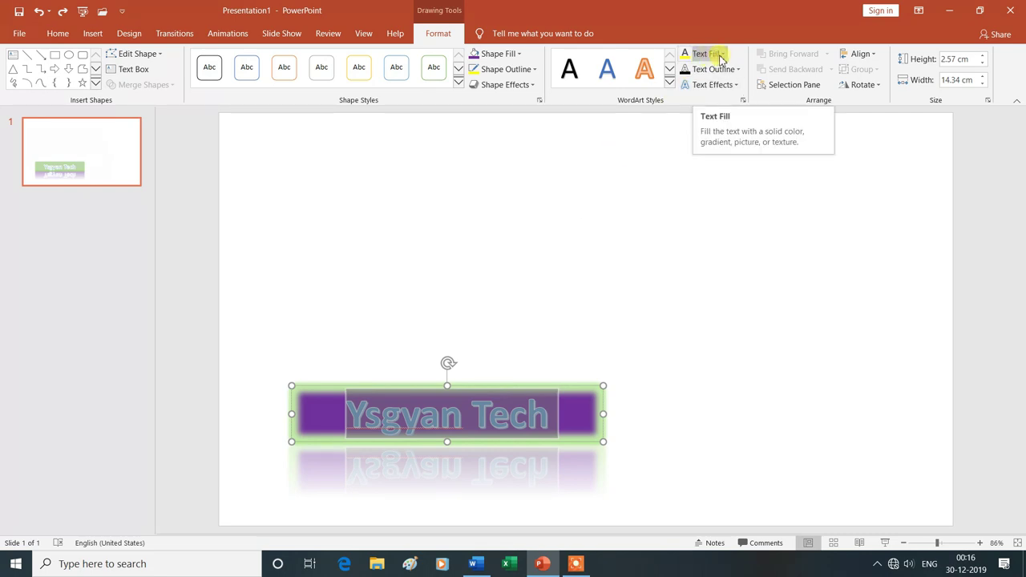
- Color the Ysgyan Tech lettering Dark Blue from Standard Colors, then reselect the text
left_click(723, 54)
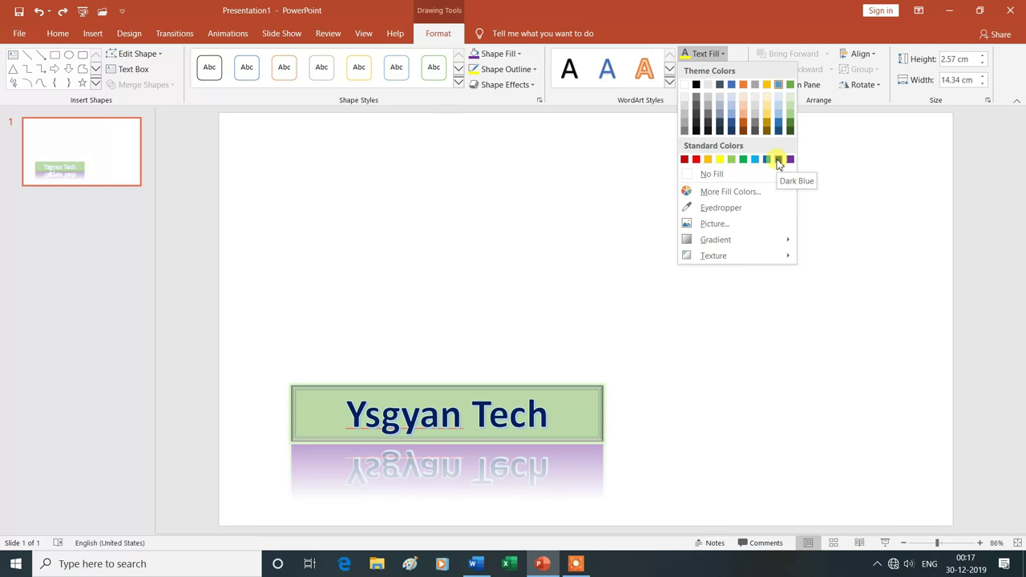
left_click(778, 163)
left_click(570, 300)
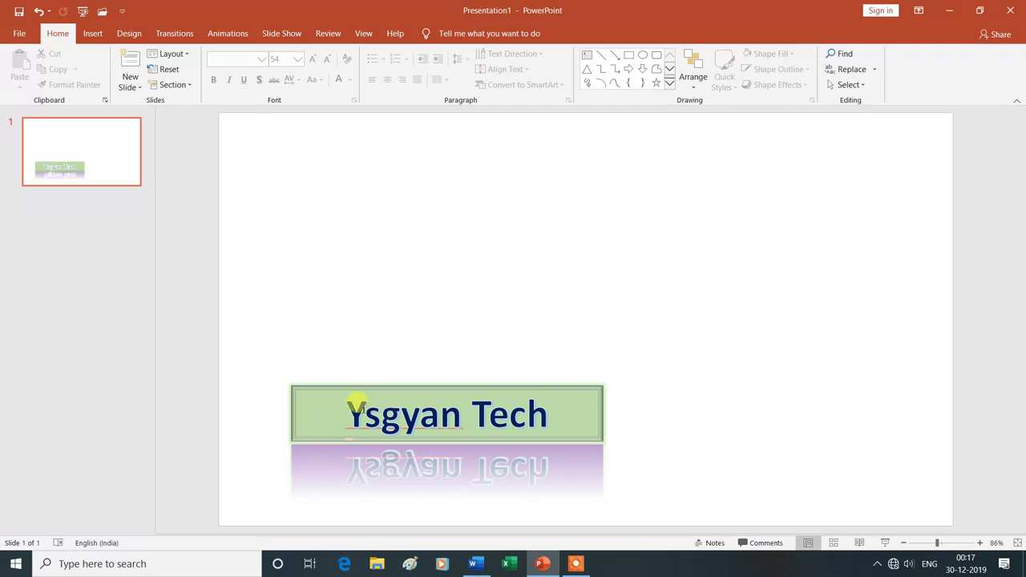
left_click_drag(347, 407, 545, 407)
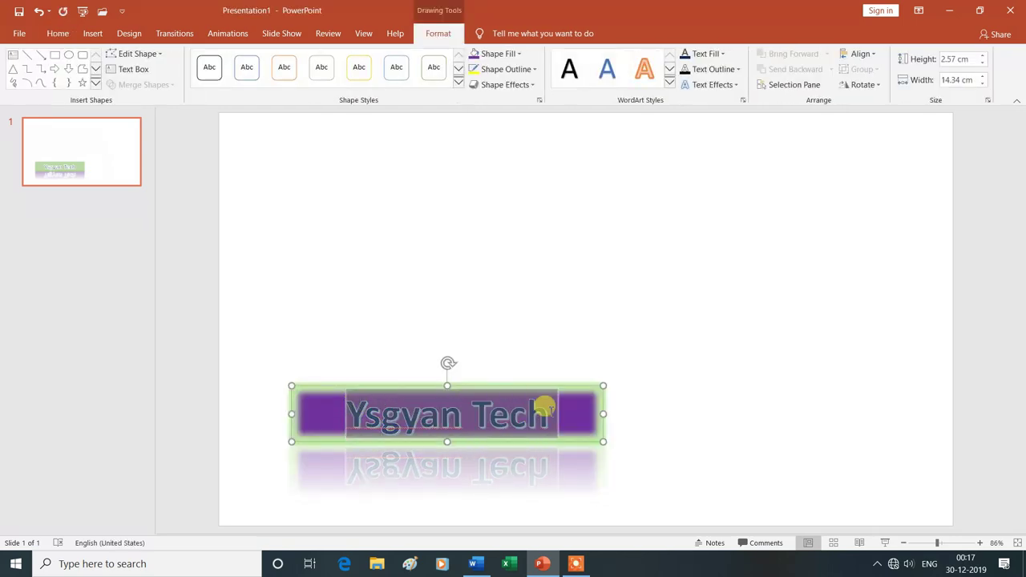
- Outline the Ysgyan Tech lettering in Red, then reselect the text
left_click(739, 71)
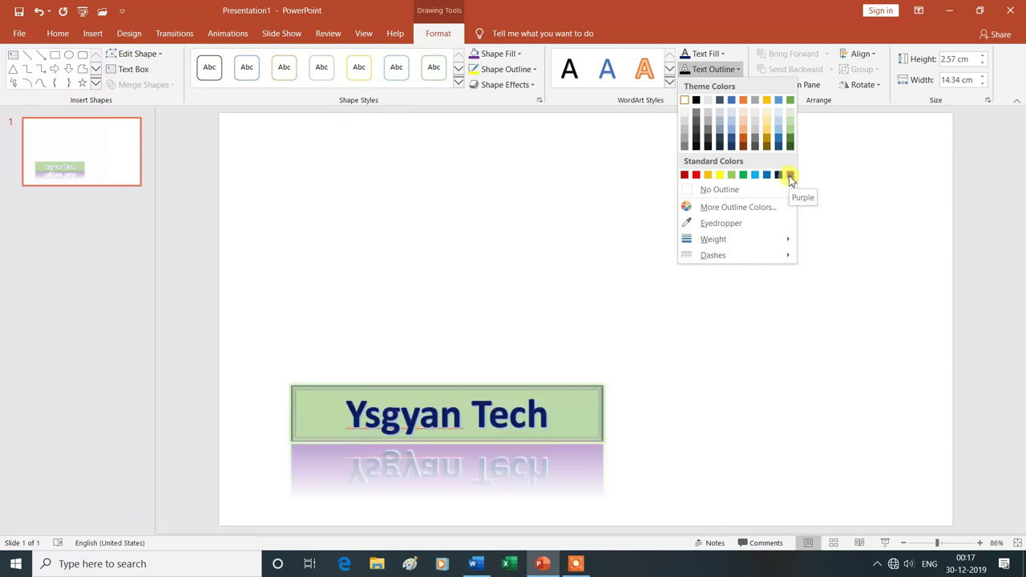
left_click(697, 177)
left_click(657, 277)
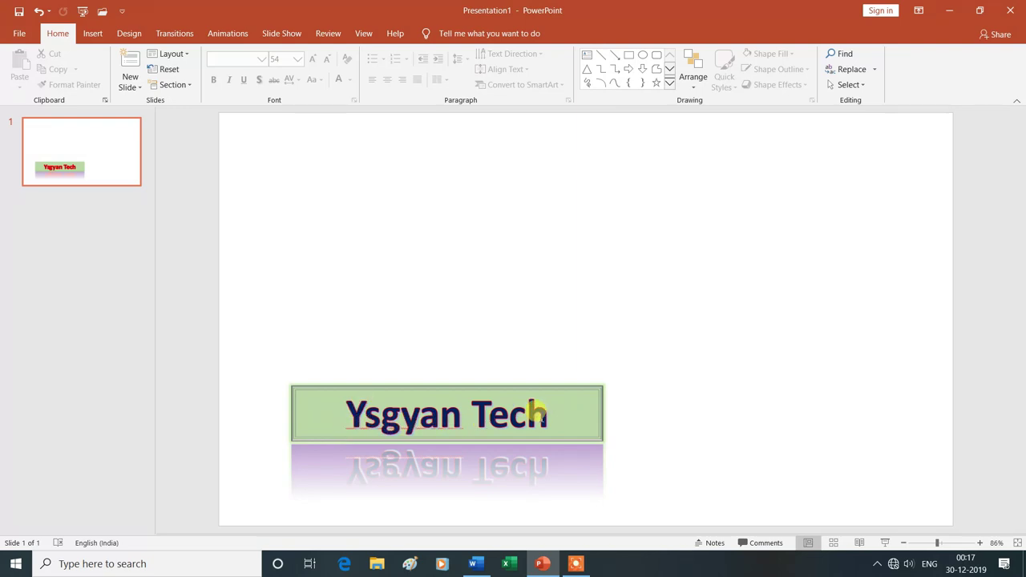
double_click(432, 413)
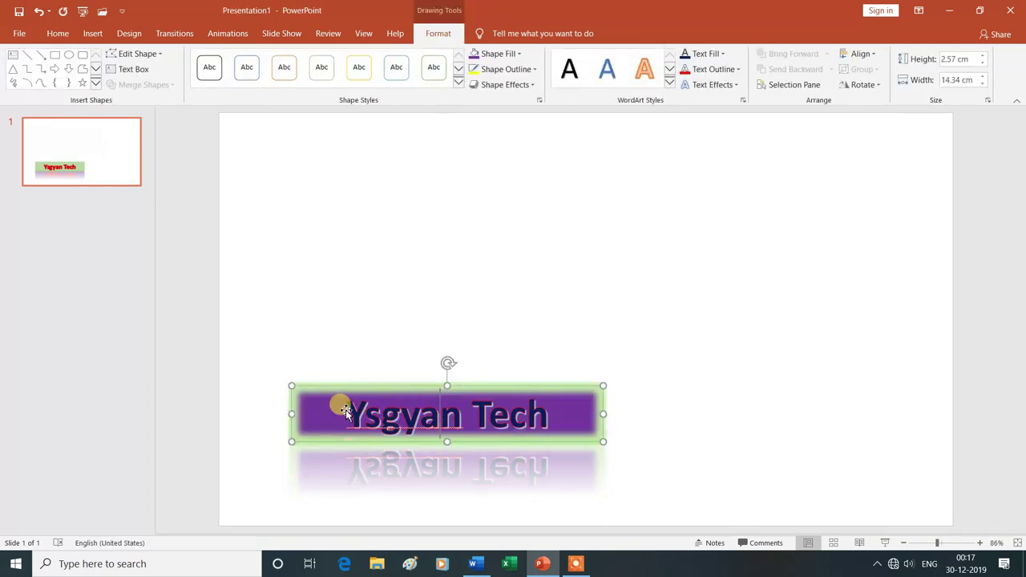
left_click_drag(345, 411, 536, 405)
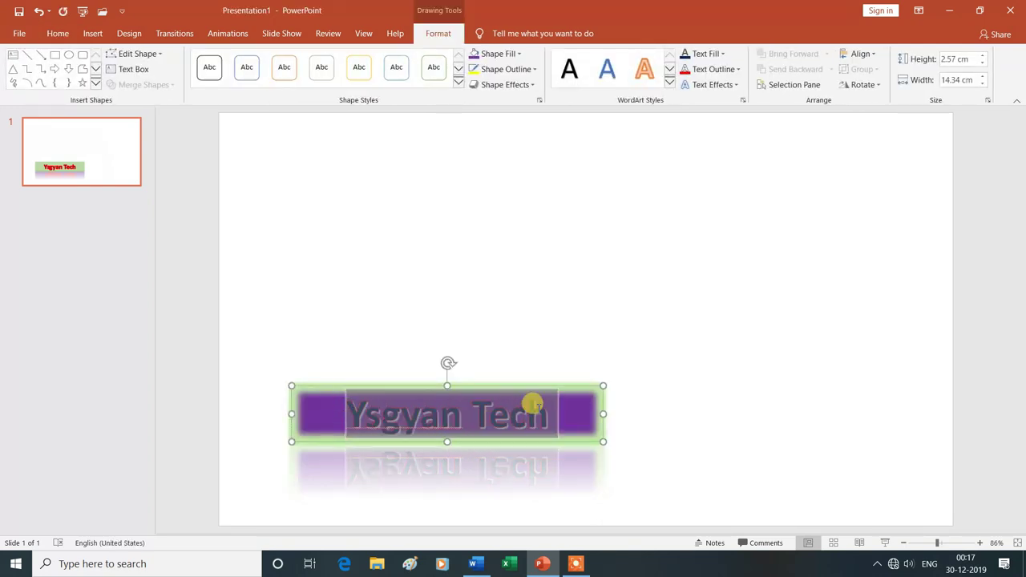
- Give the Ysgyan Tech text a Perspective: Lower Right shadow
left_click(736, 87)
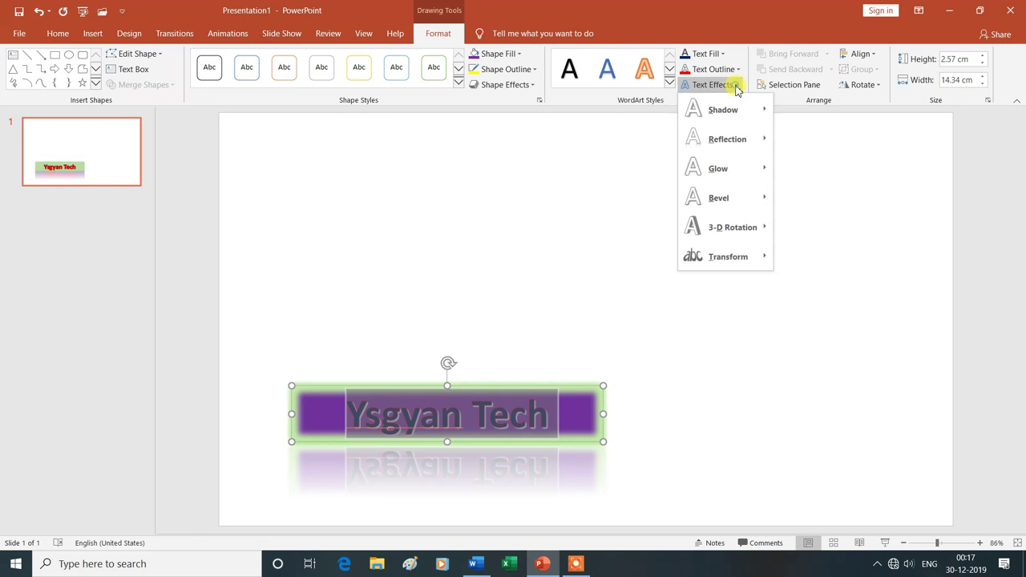
mouse_move(740, 111)
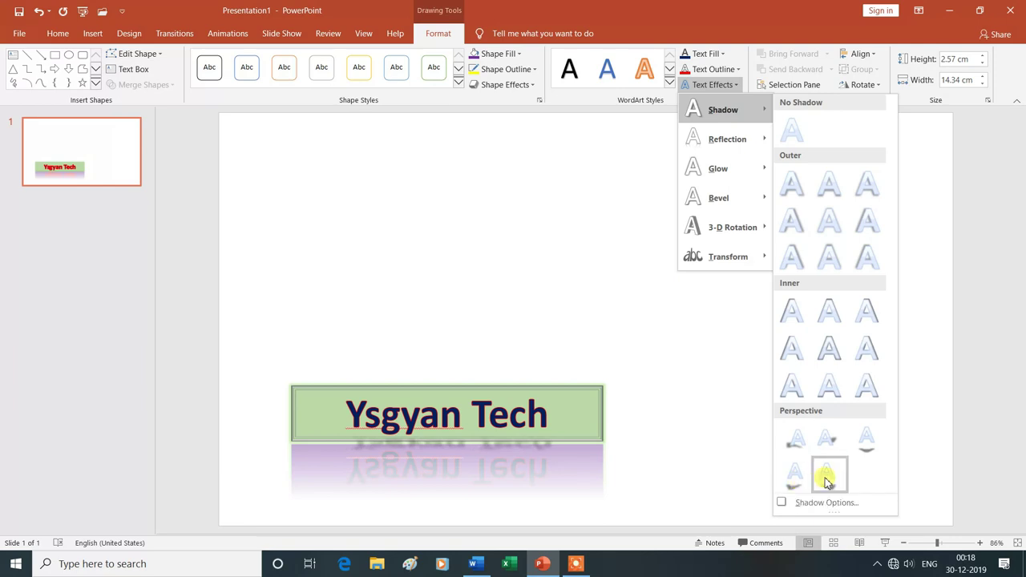
left_click(826, 480)
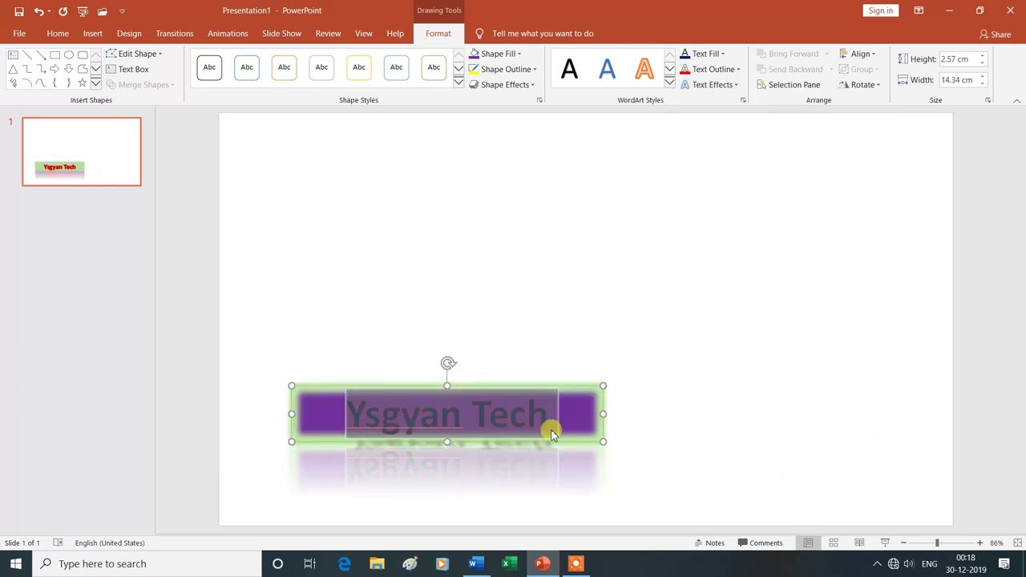
left_click(685, 353)
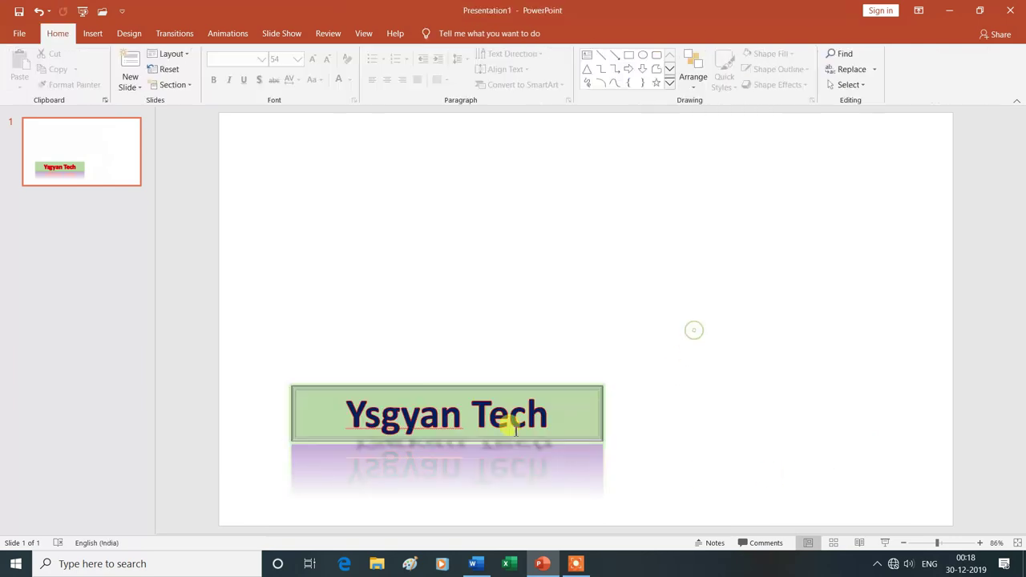
left_click(405, 434)
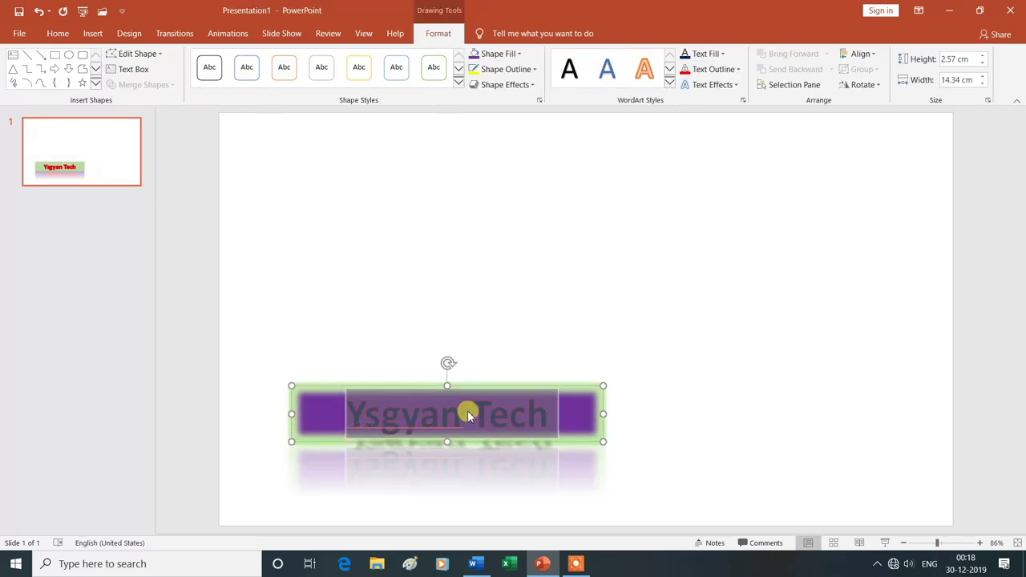
- Apply a text reflection variation mirrored just beneath the Ysgyan Tech lettering
left_click(738, 86)
mouse_move(740, 149)
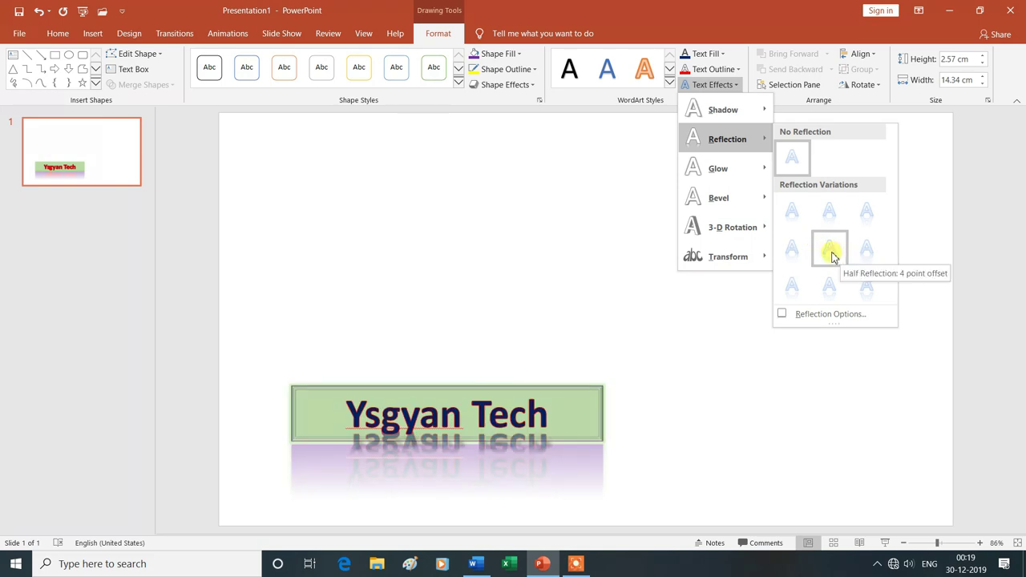
left_click(831, 293)
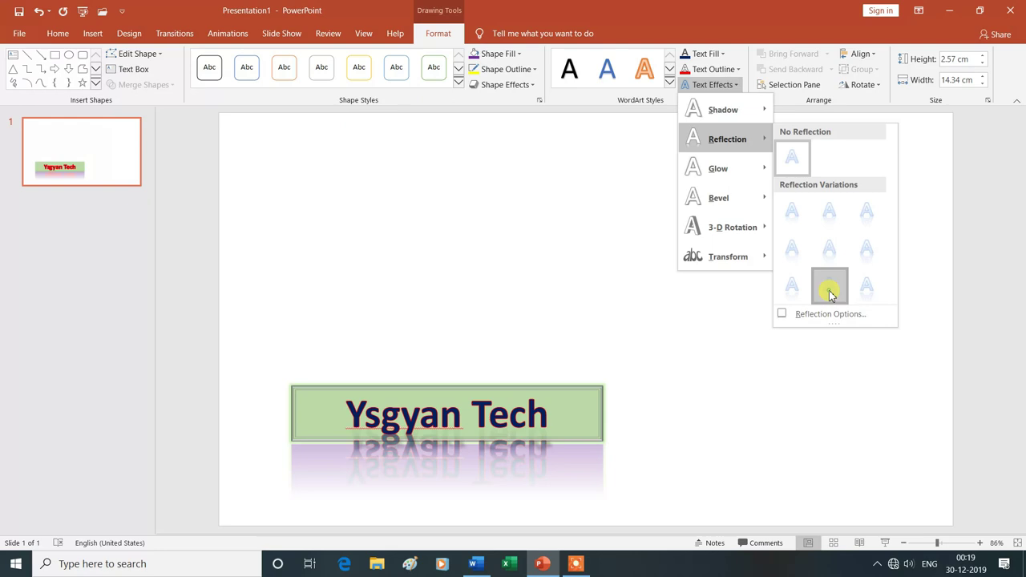
left_click(670, 346)
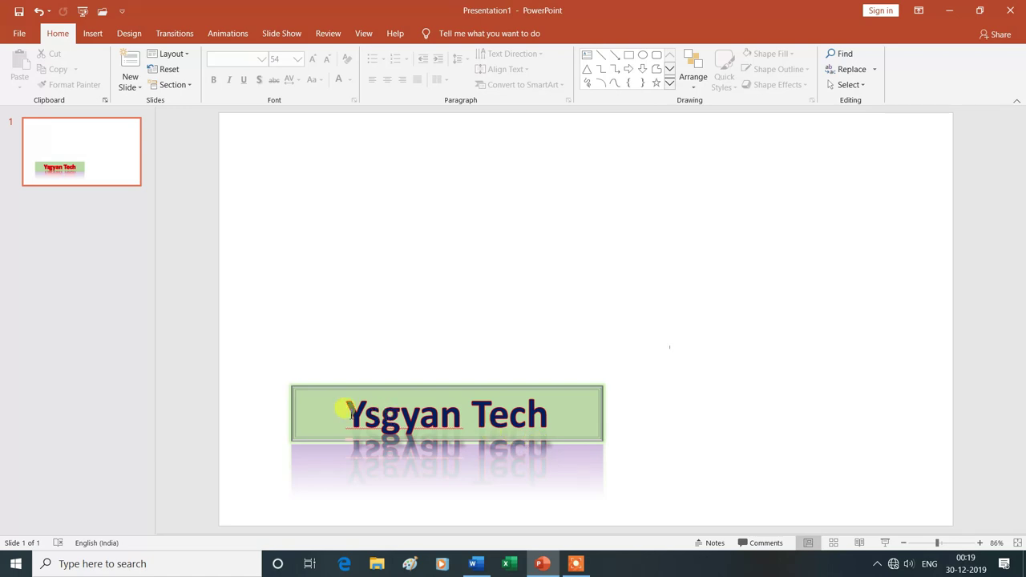
left_click_drag(342, 401, 522, 407)
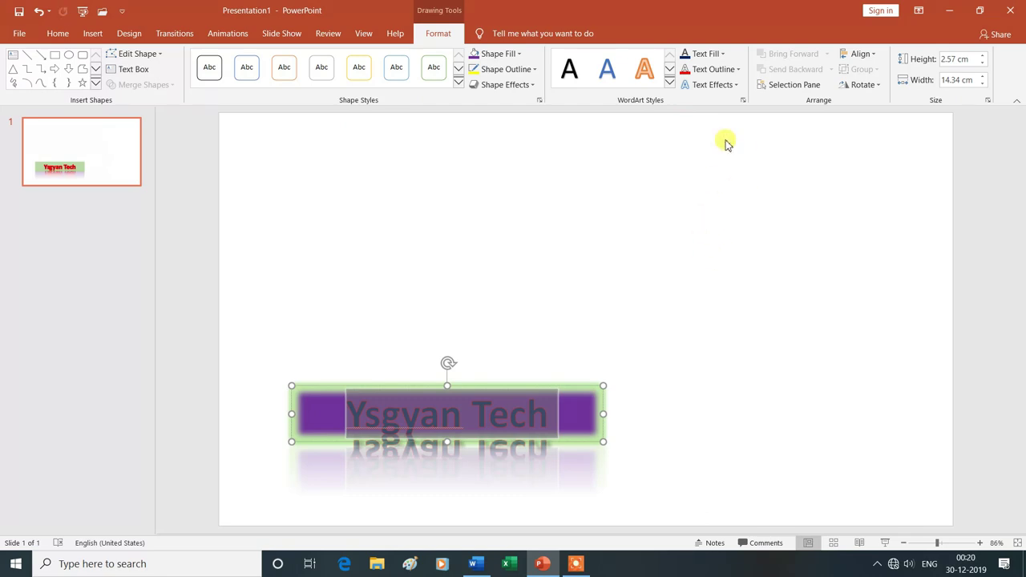
- Apply the Glow: 18 point; Orange, Accent color 2 effect to the Ysgyan Tech text
left_click(738, 85)
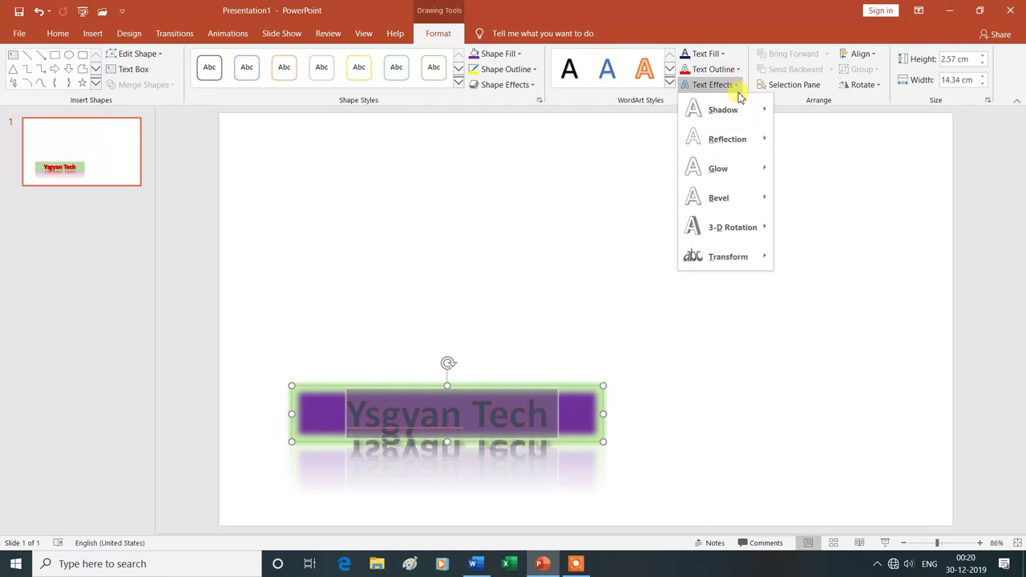
mouse_move(735, 177)
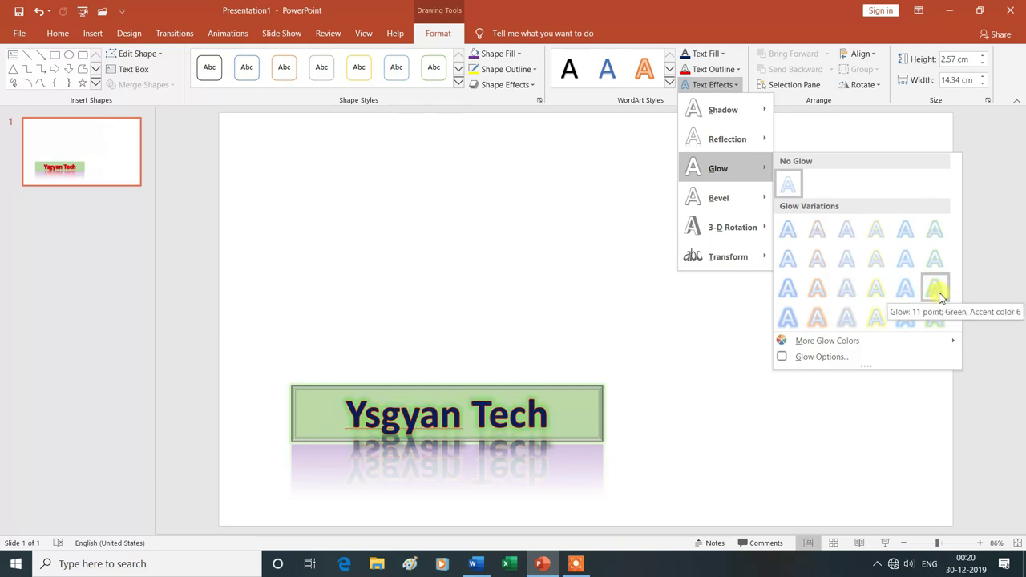
left_click(824, 320)
left_click(670, 377)
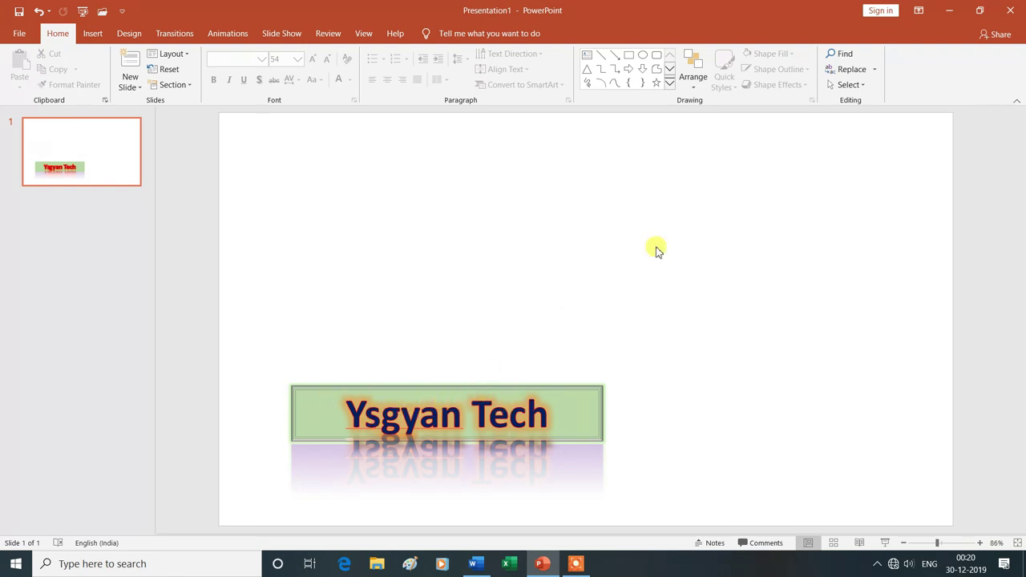
left_click(497, 410)
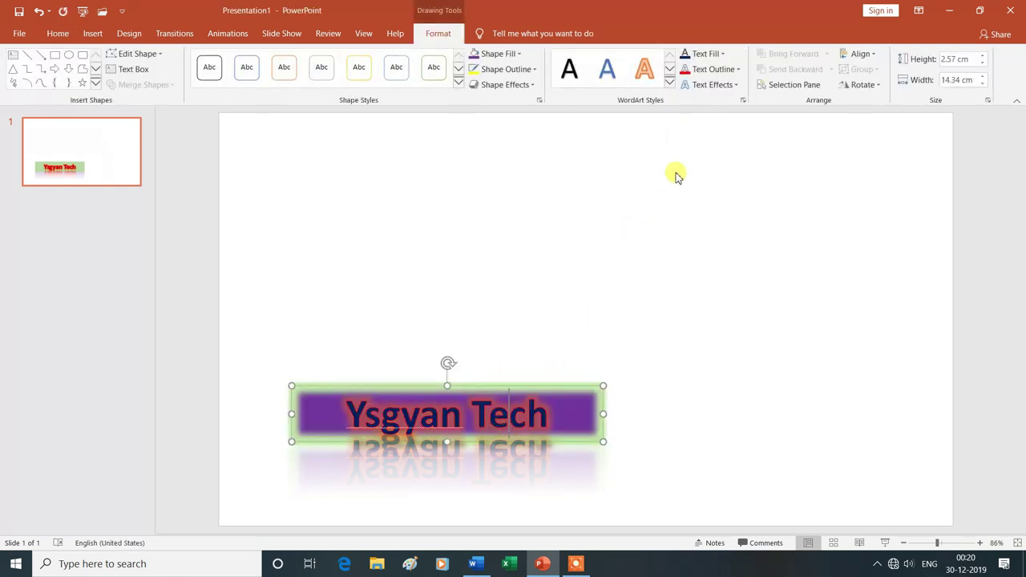
- Give the Ysgyan Tech text an Angle bevel
left_click(736, 85)
mouse_move(732, 202)
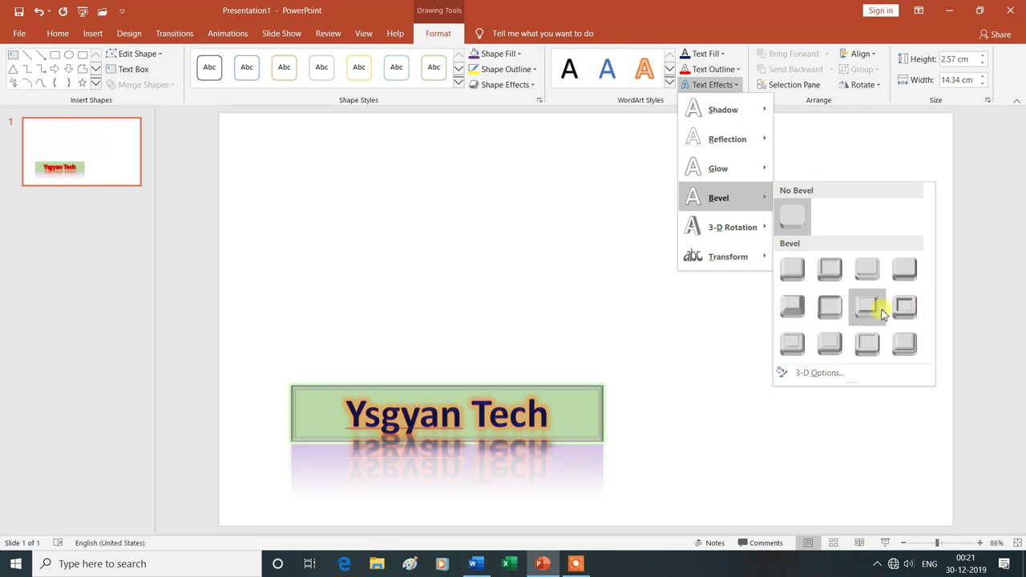
left_click(798, 316)
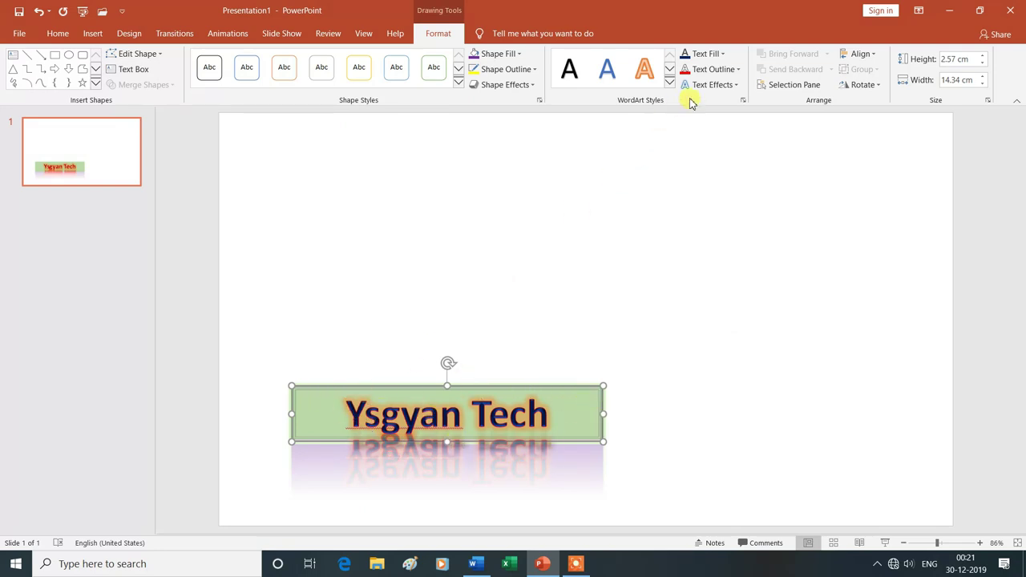
- Rotate the title in 3-D with the Perspective: Turned Right, Tilted Up preset
left_click(737, 86)
mouse_move(721, 230)
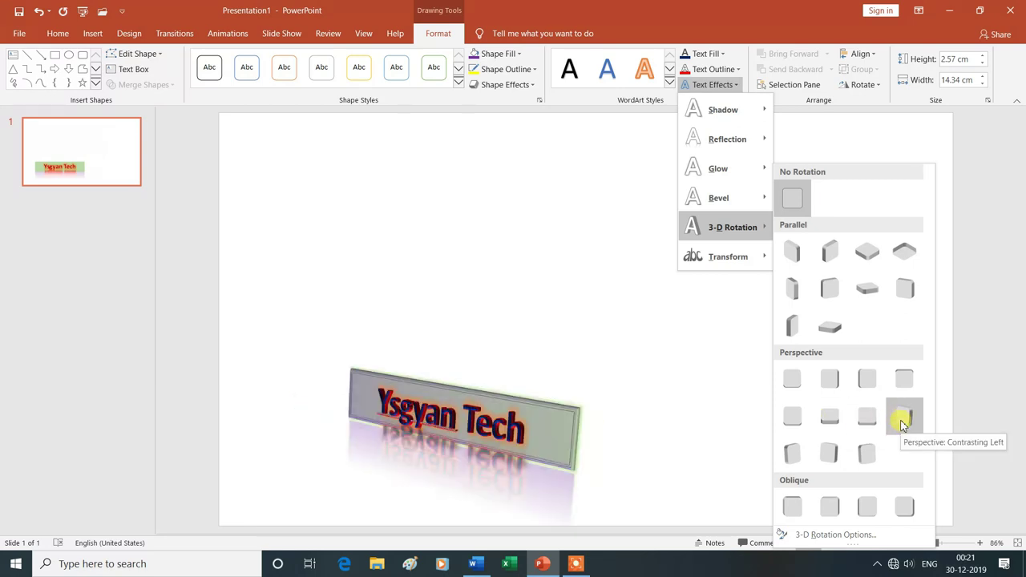
left_click(868, 455)
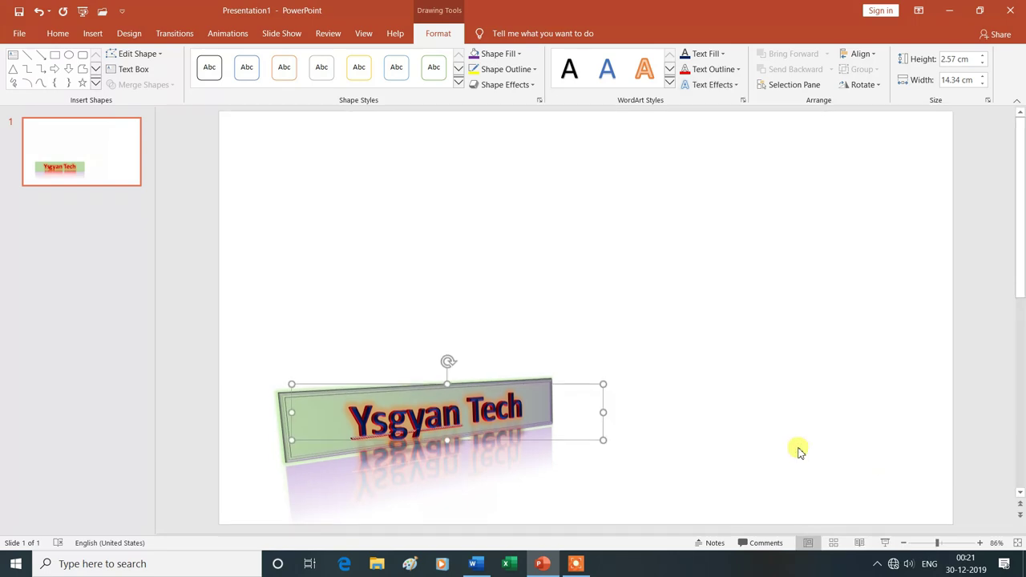
left_click(527, 478)
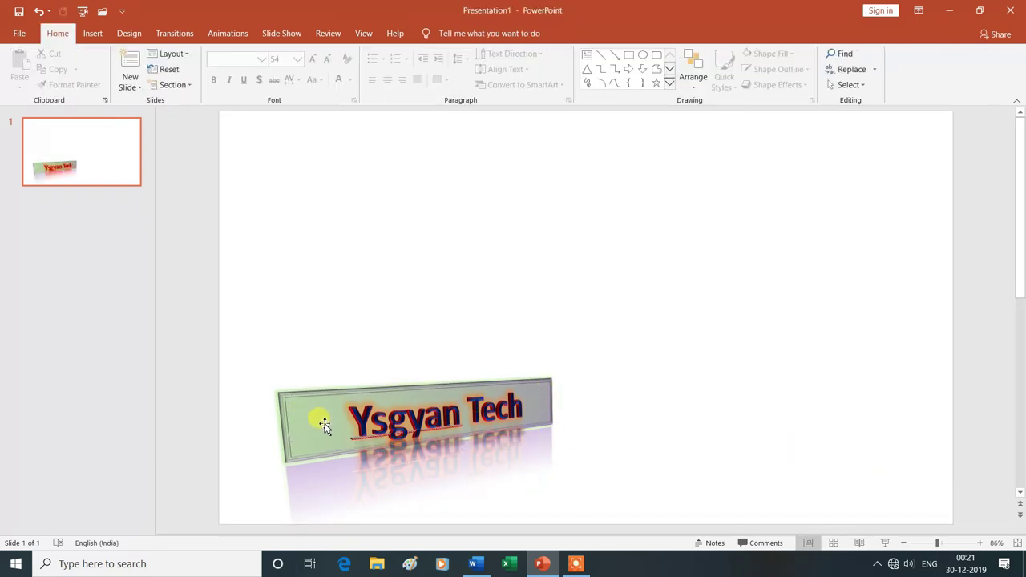
left_click(469, 413)
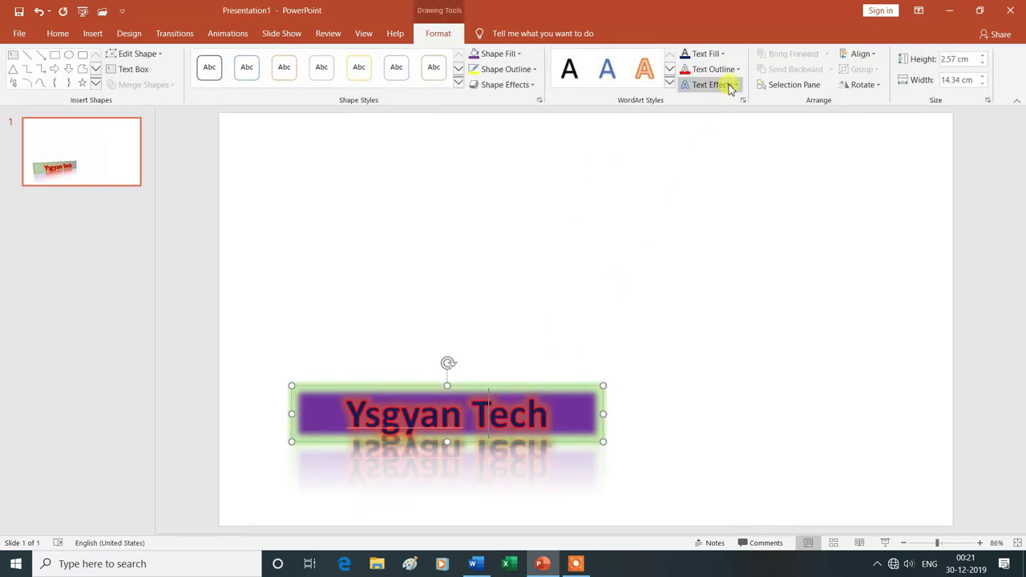
- Warp the Ysgyan Tech text into the Deflate: Bottom transform shape
left_click(737, 85)
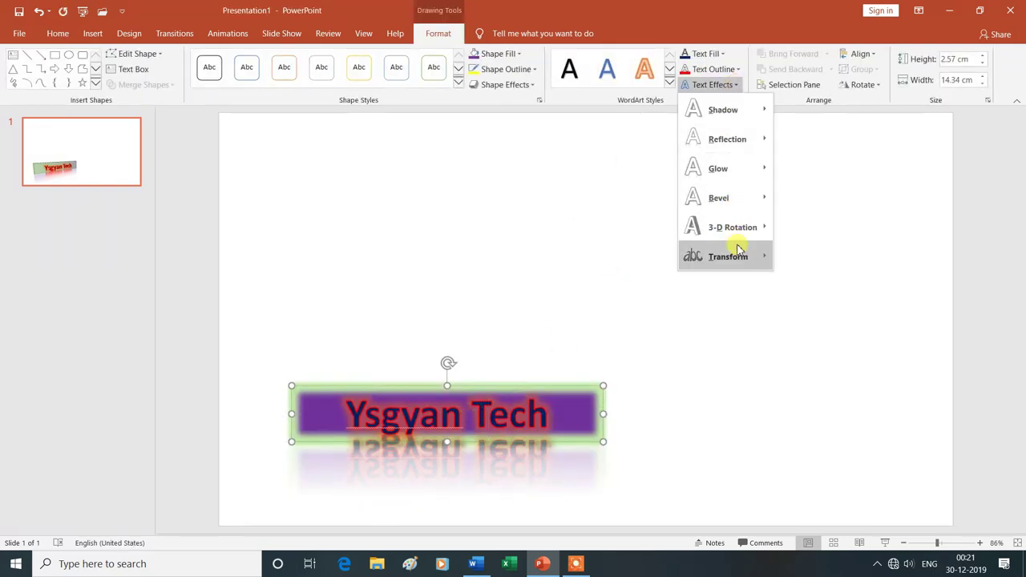
mouse_move(737, 263)
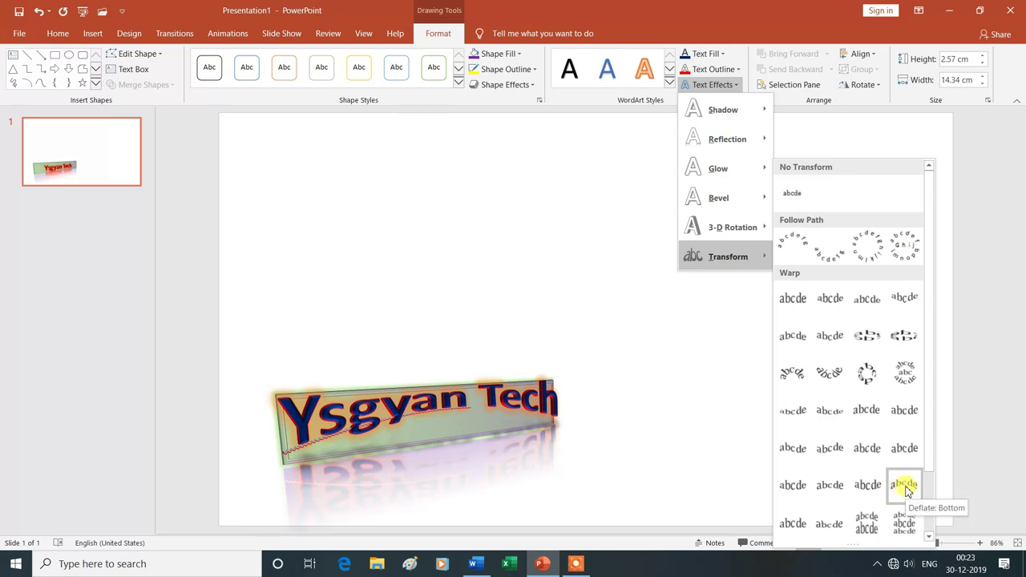
left_click(906, 489)
left_click(437, 441)
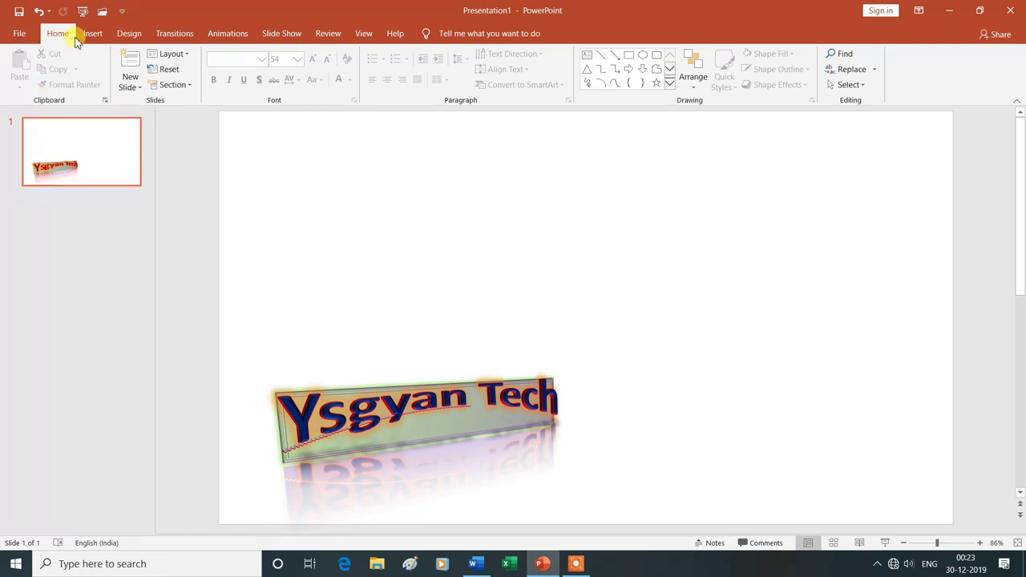
- Insert a Blank-layout slide and apply the 30-12-2019 footer date to all slides
left_click(135, 85)
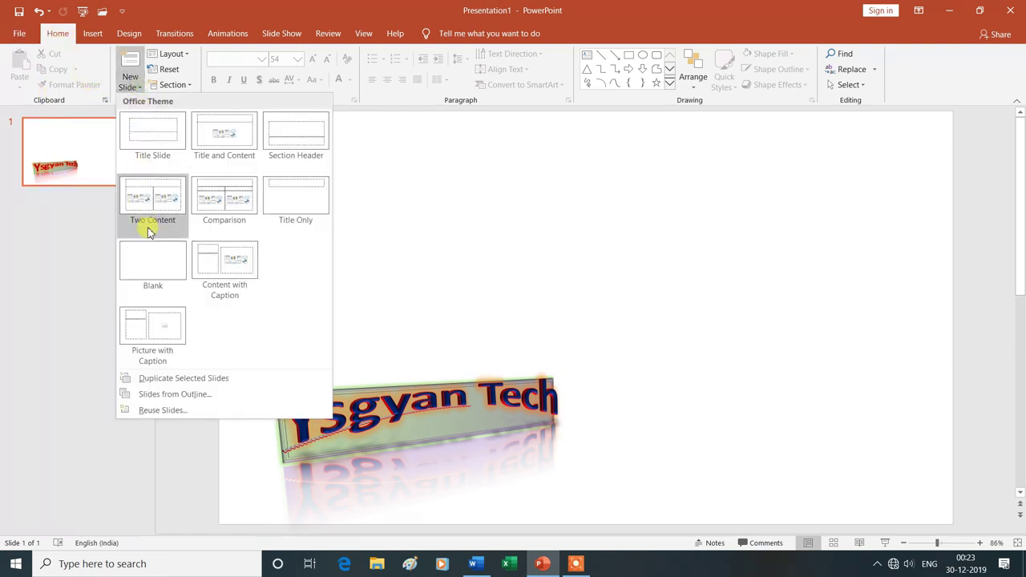
left_click(157, 266)
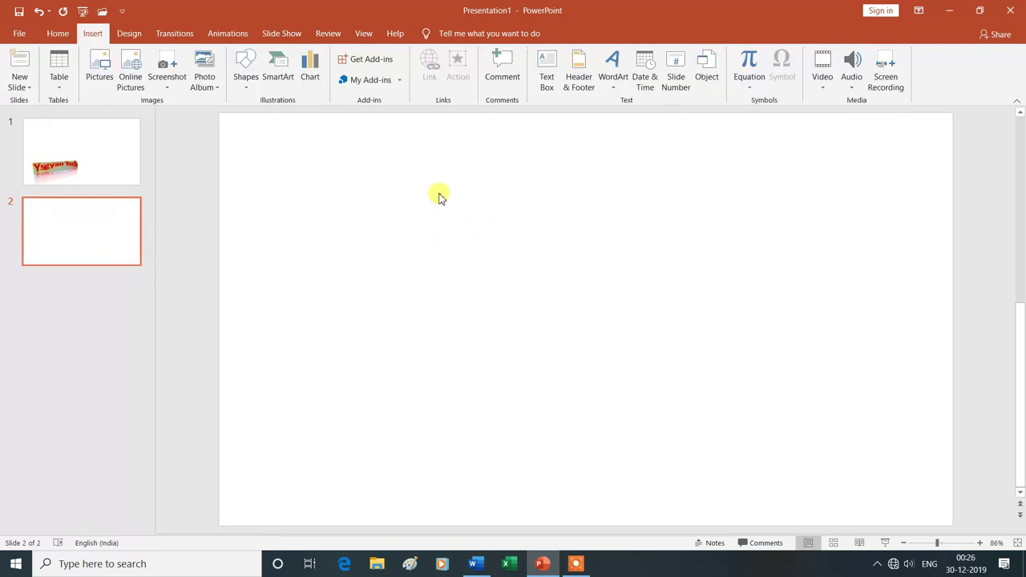
left_click(650, 77)
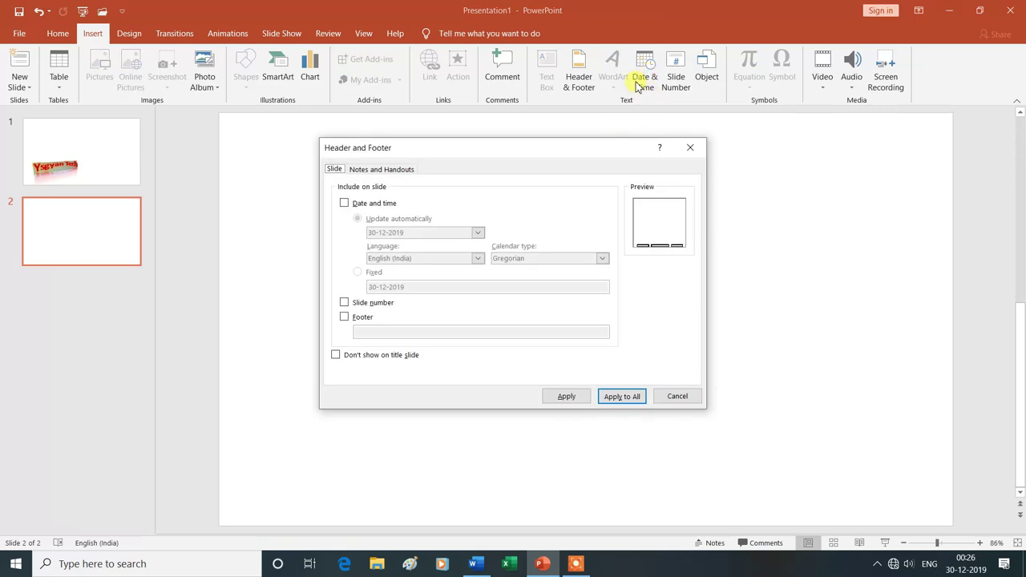
left_click(344, 204)
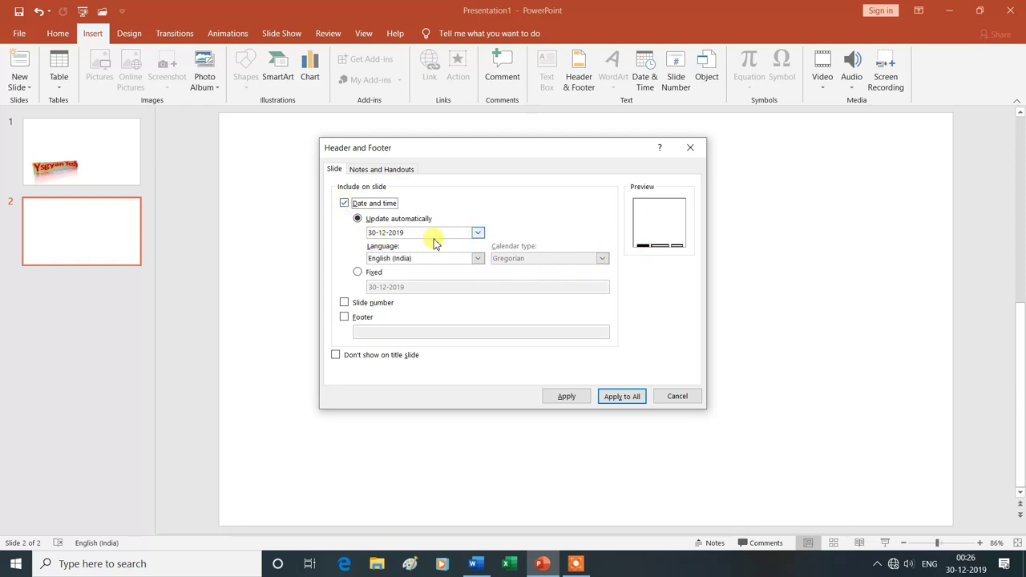
left_click(623, 397)
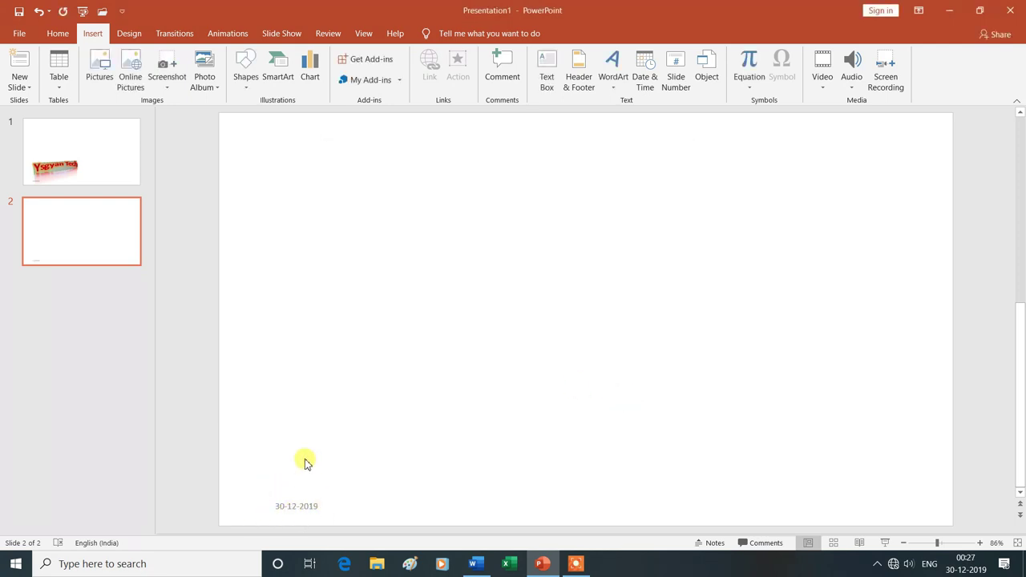
left_click(114, 170)
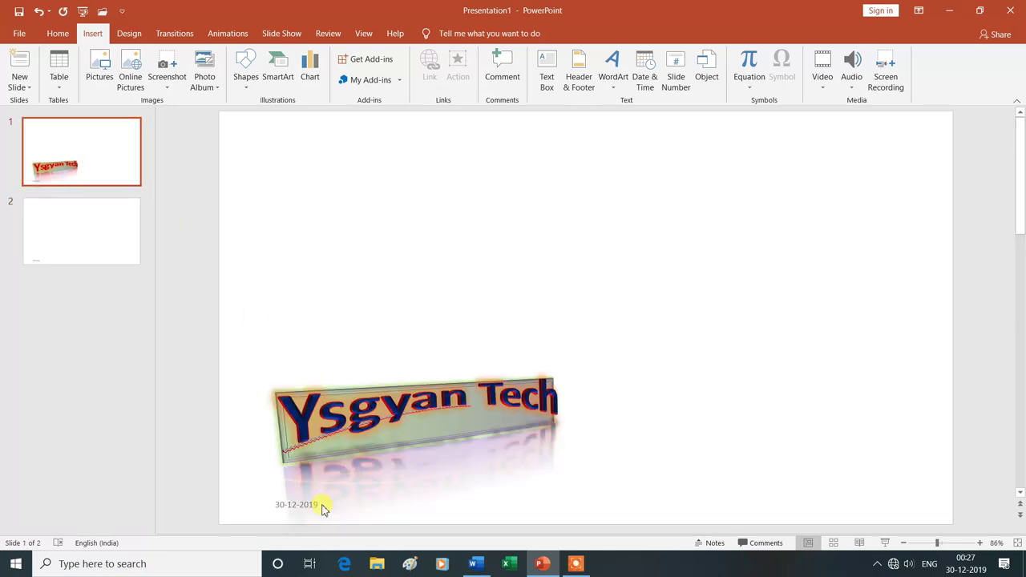
left_click(90, 222)
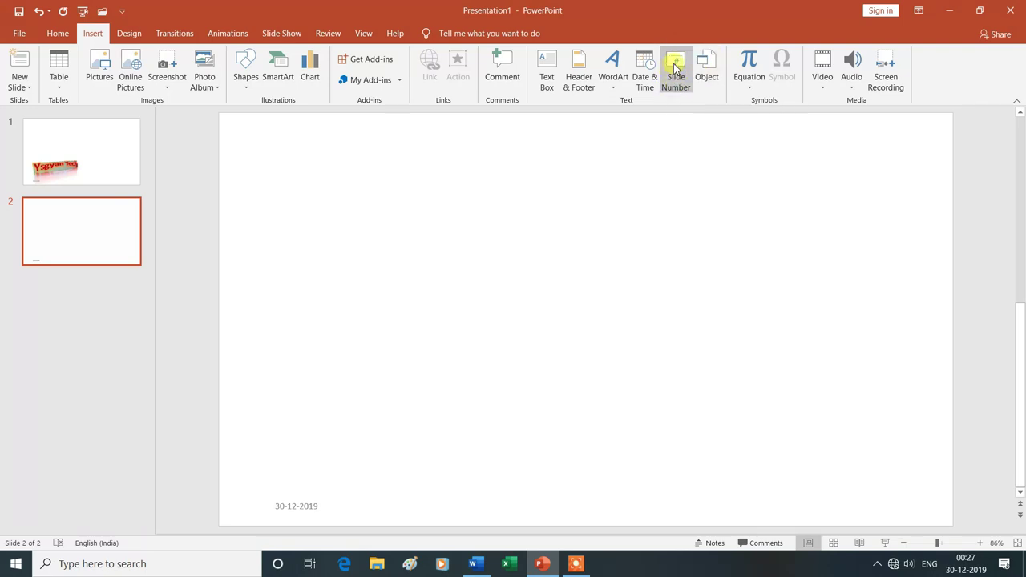
- Turn on Slide number in Header and Footer and apply it to all slides
left_click(675, 69)
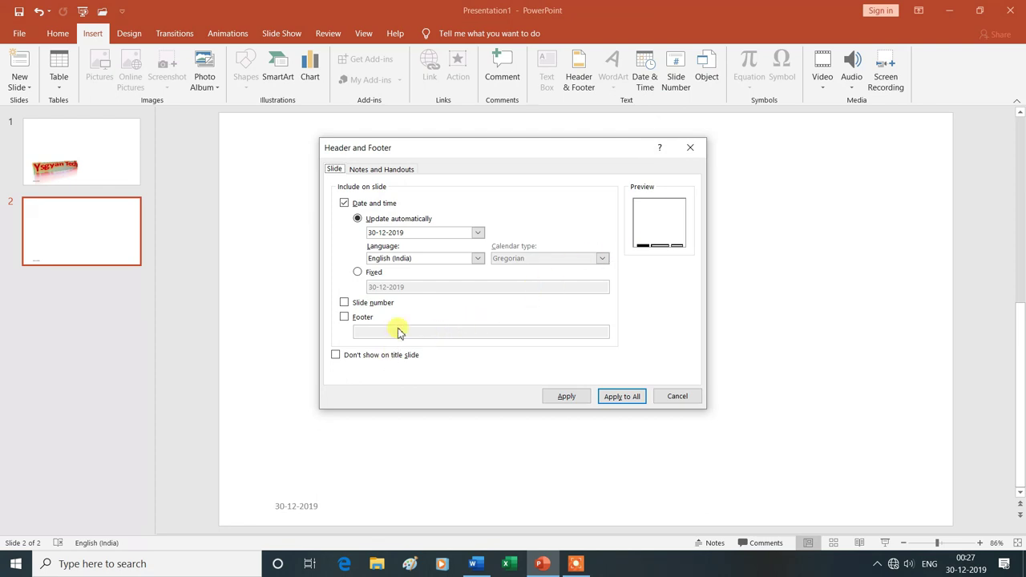
left_click(345, 303)
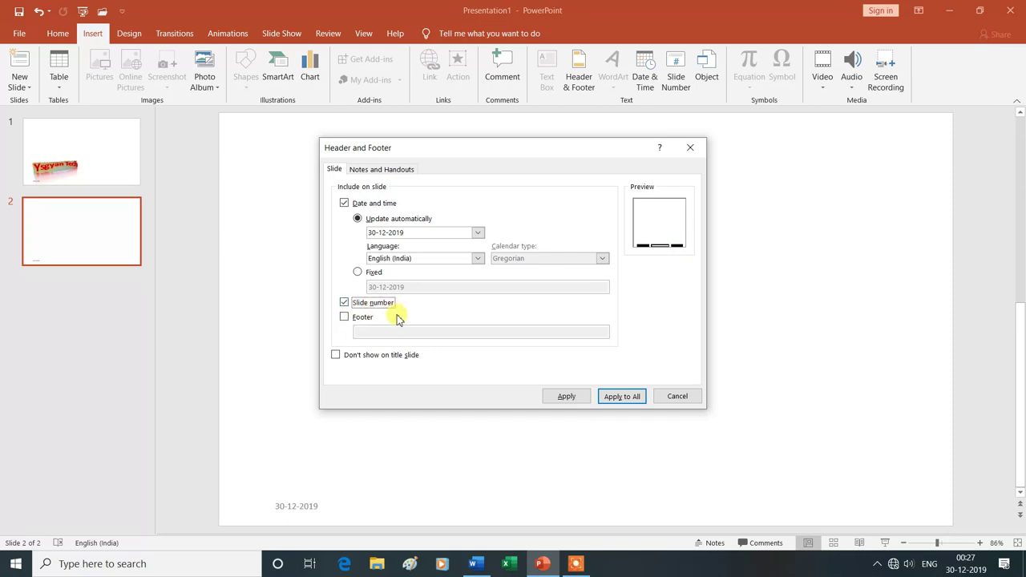
left_click(632, 397)
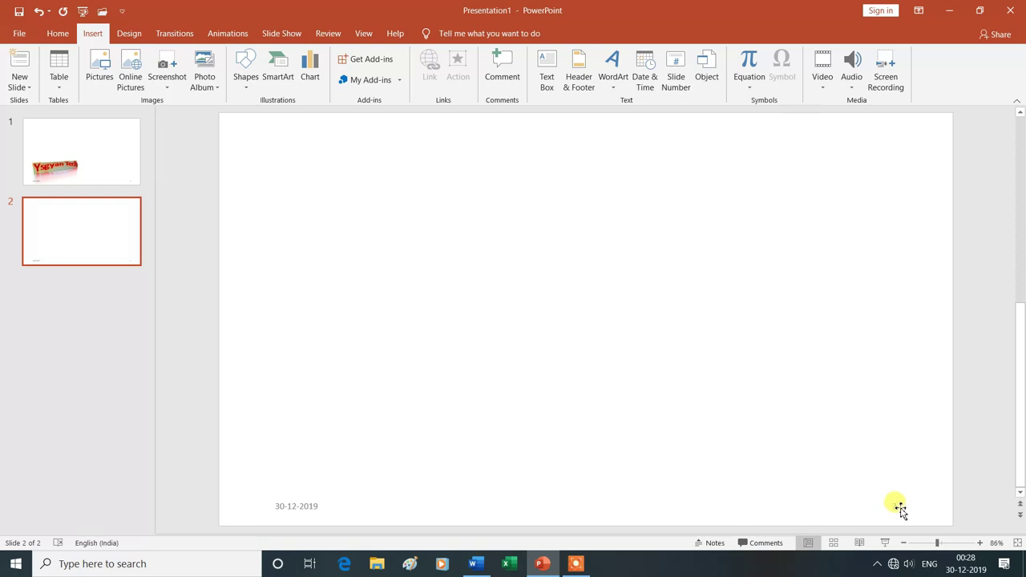
left_click(117, 156)
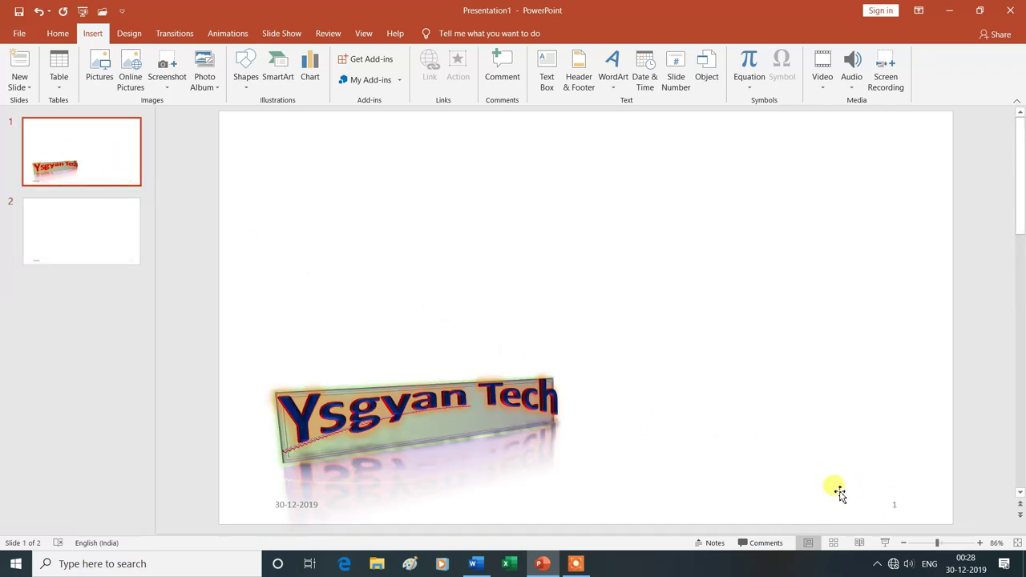
- Embed a Microsoft Excel Chart object on blank slide 2, showing Food, Gas and Motel monthly columns
left_click(100, 226)
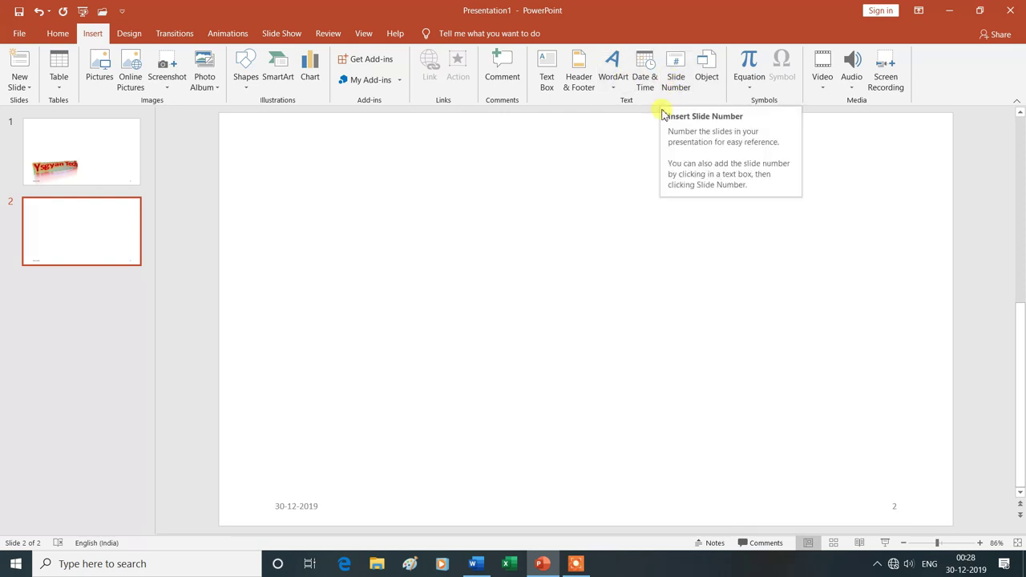
left_click(710, 67)
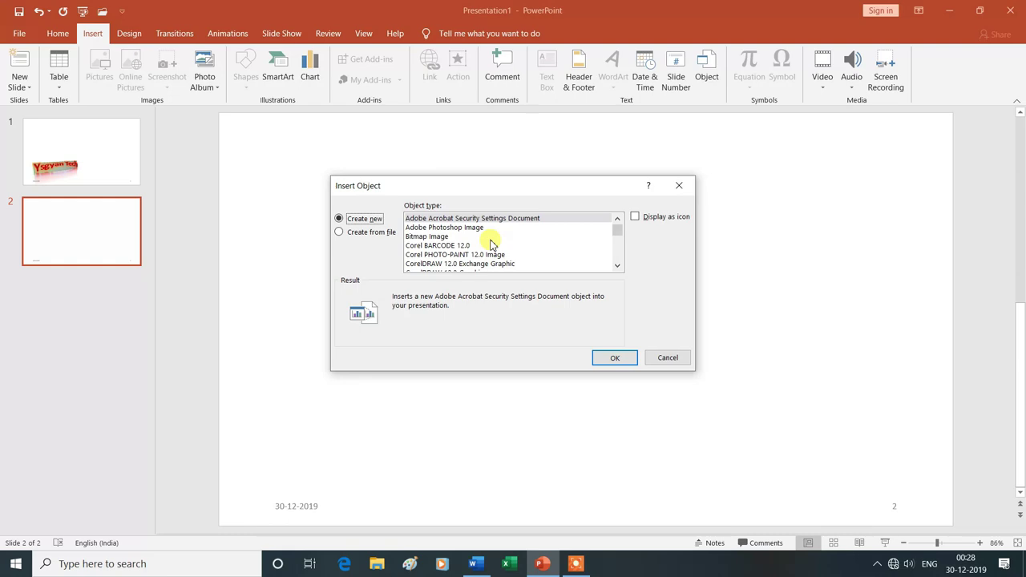
scroll(491, 243, "down", 1)
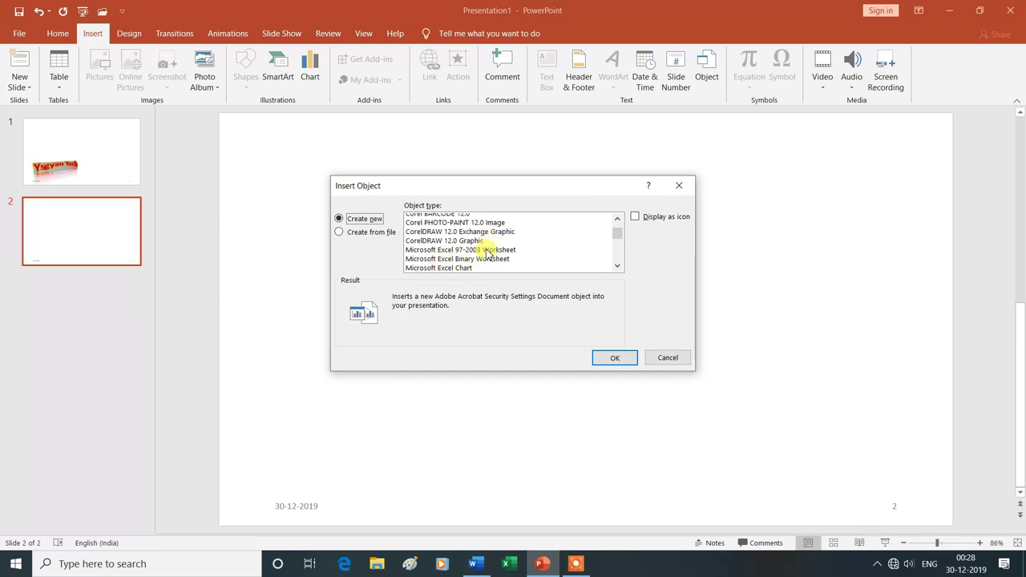
left_click(617, 265)
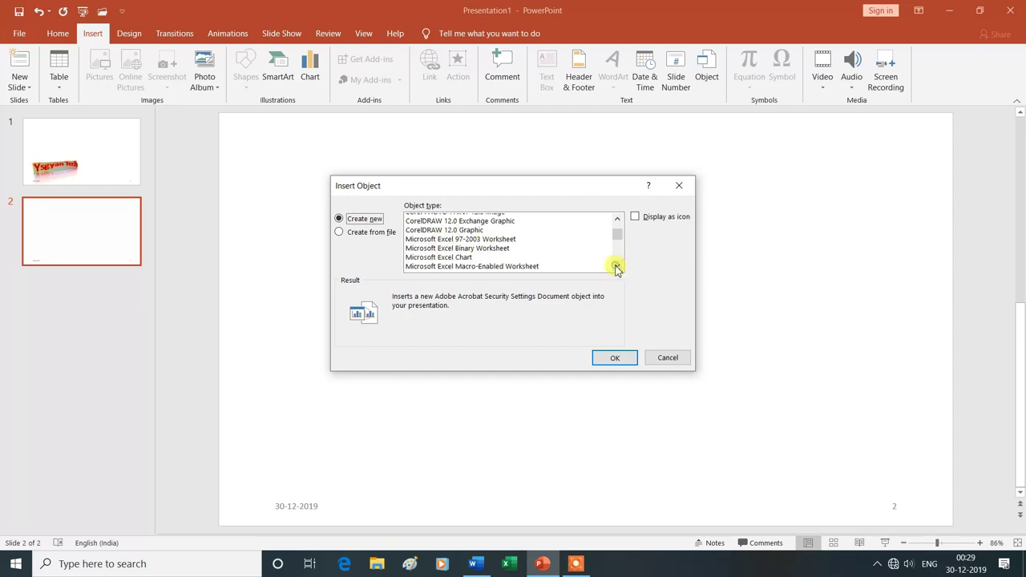
left_click(463, 257)
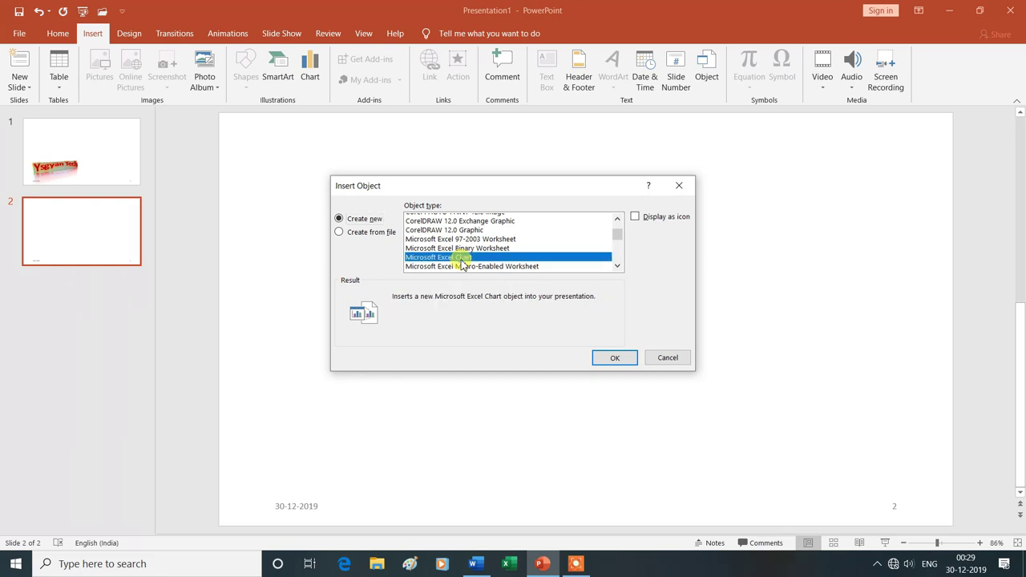
left_click(615, 363)
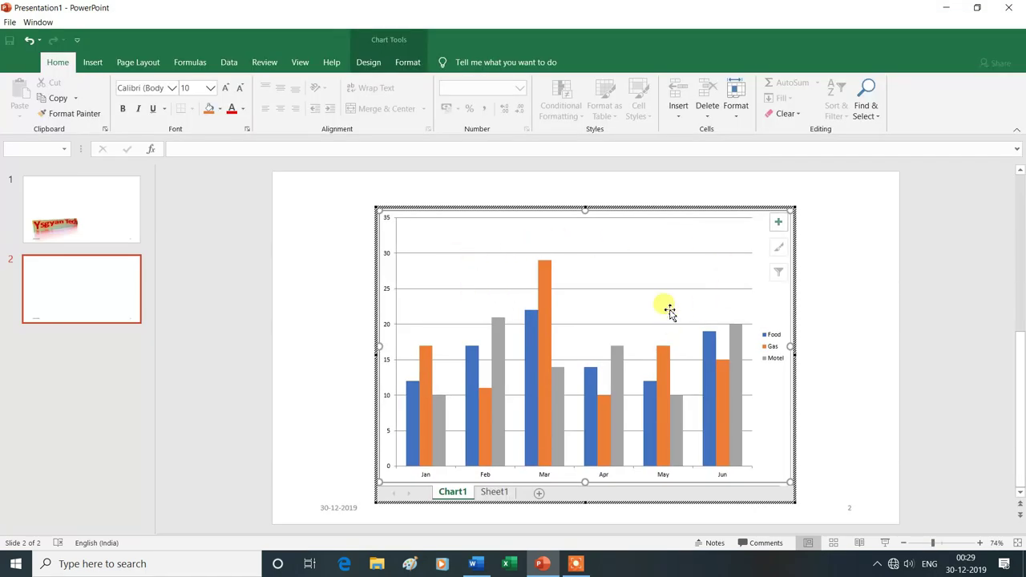
- Close the embedded chart editor and dismiss the save-changes prompt for Presentation1
left_click(1020, 11)
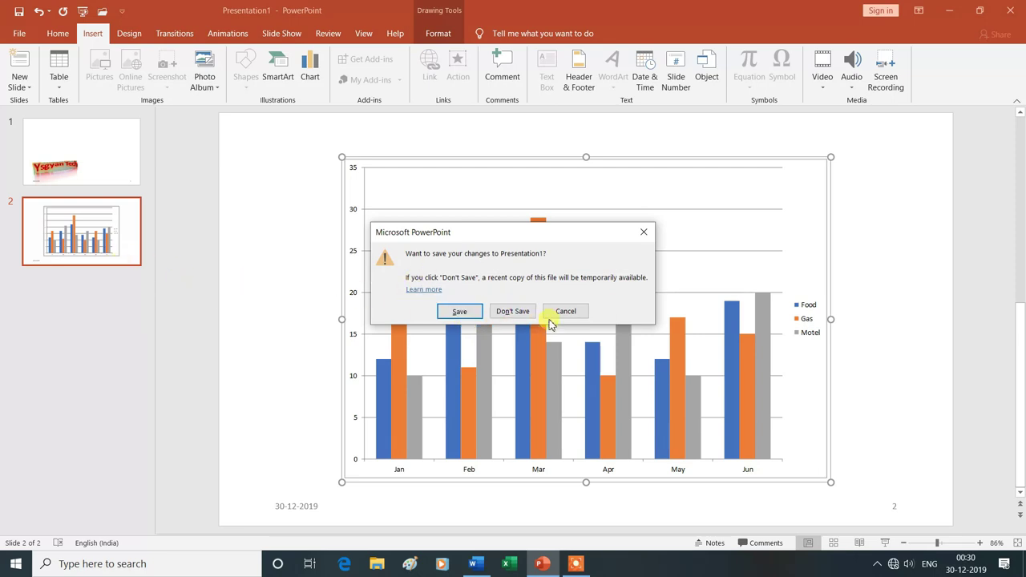
left_click(643, 236)
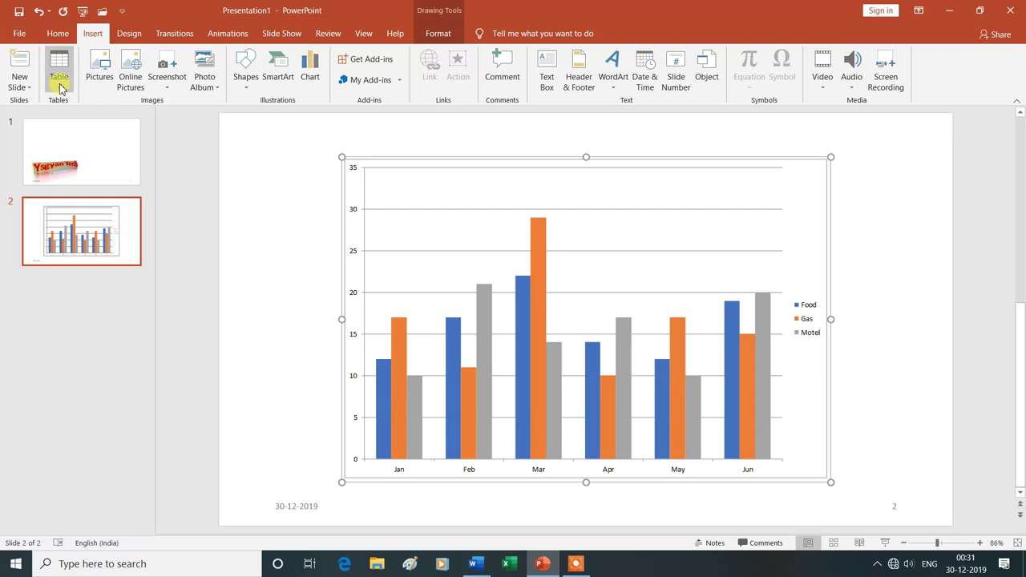
- Add a blank slide 3 and embed a new Microsoft Excel Worksheet object on it
left_click(29, 87)
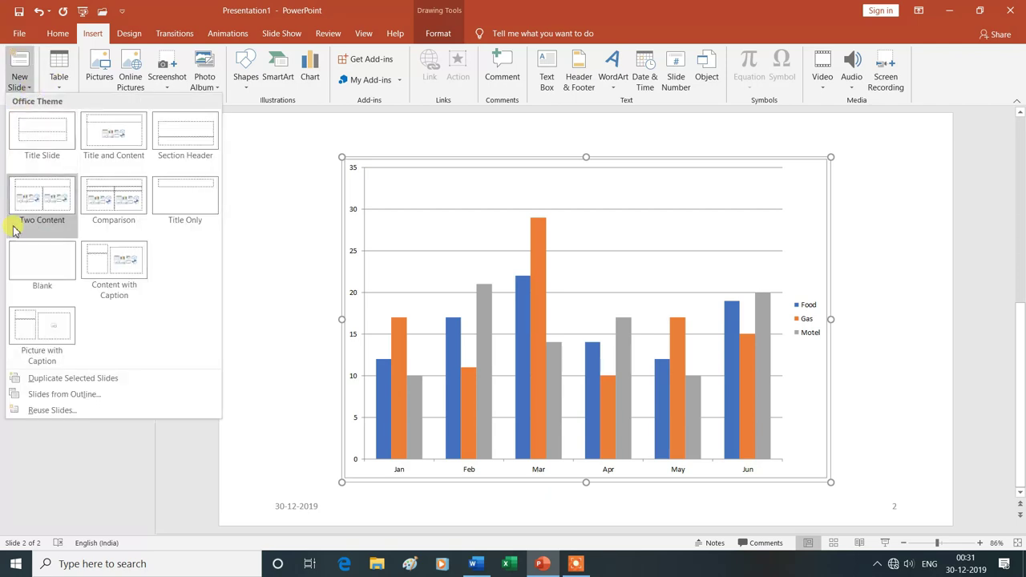
left_click(37, 257)
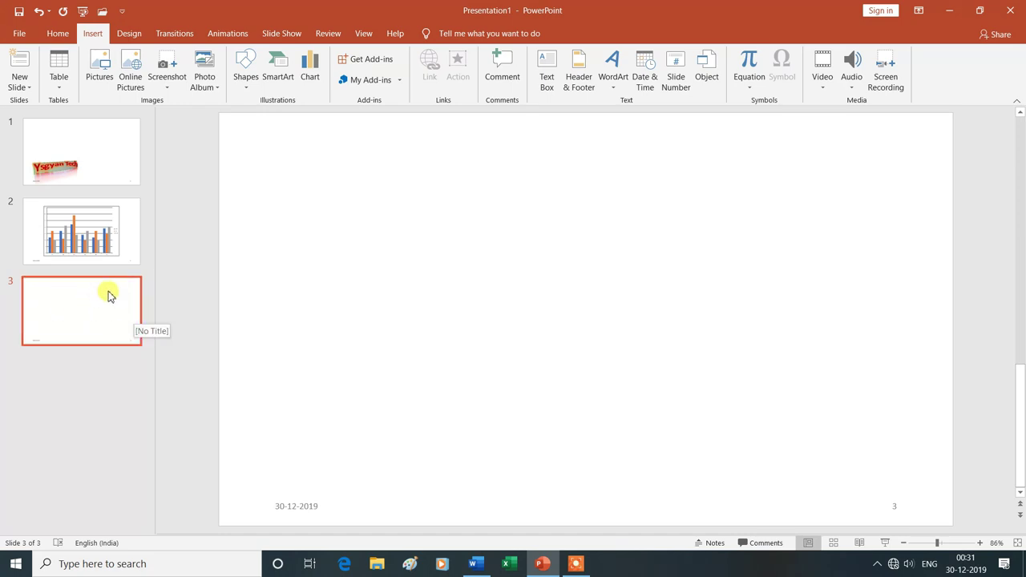
left_click(708, 74)
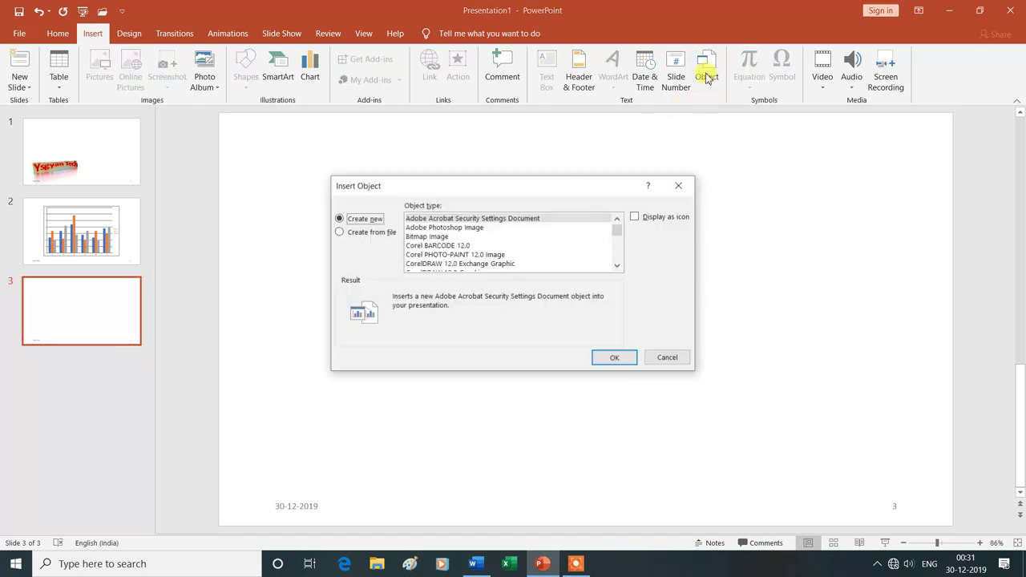
scroll(535, 247, "down", 3)
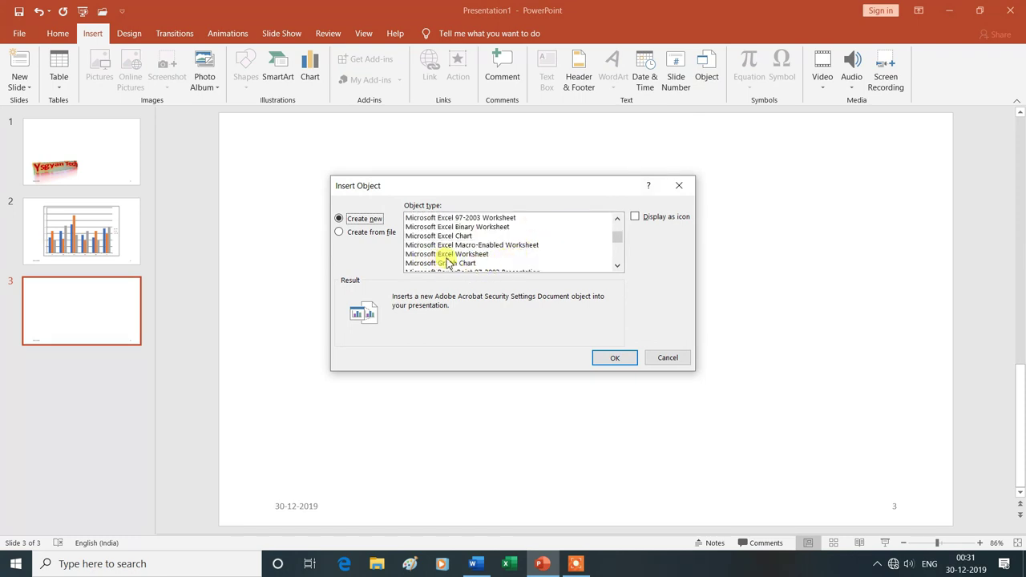
left_click(476, 255)
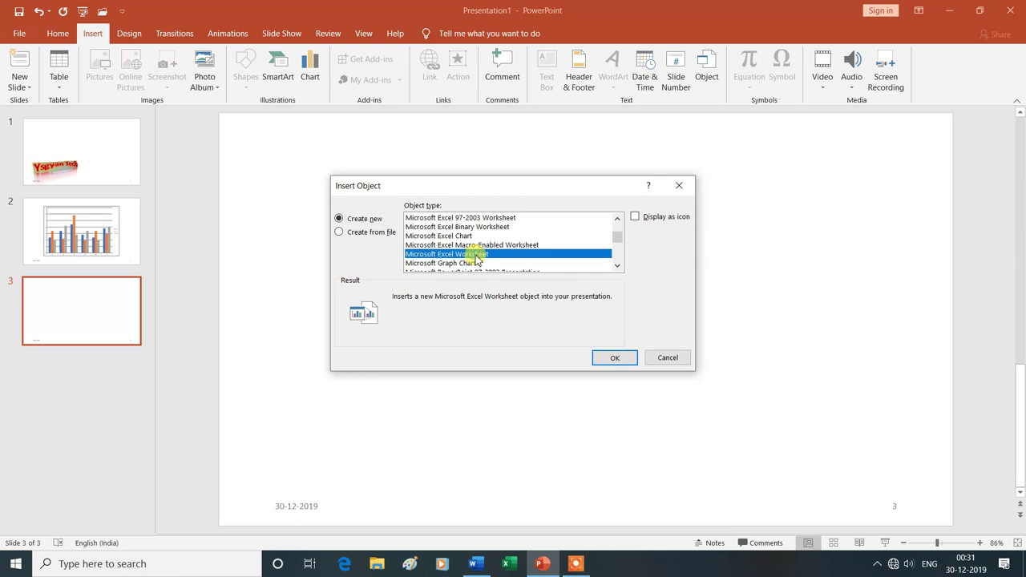
left_click(614, 358)
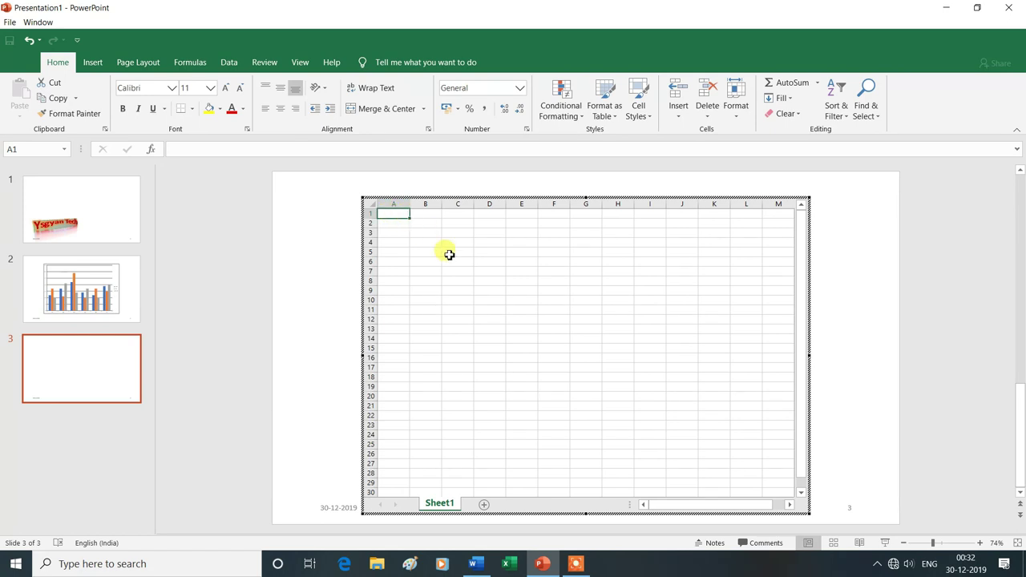
- Enter 2 in three cells and AutoSum them into a total of 6 in A5
type("2")
key("Return")
key("Return")
type("2")
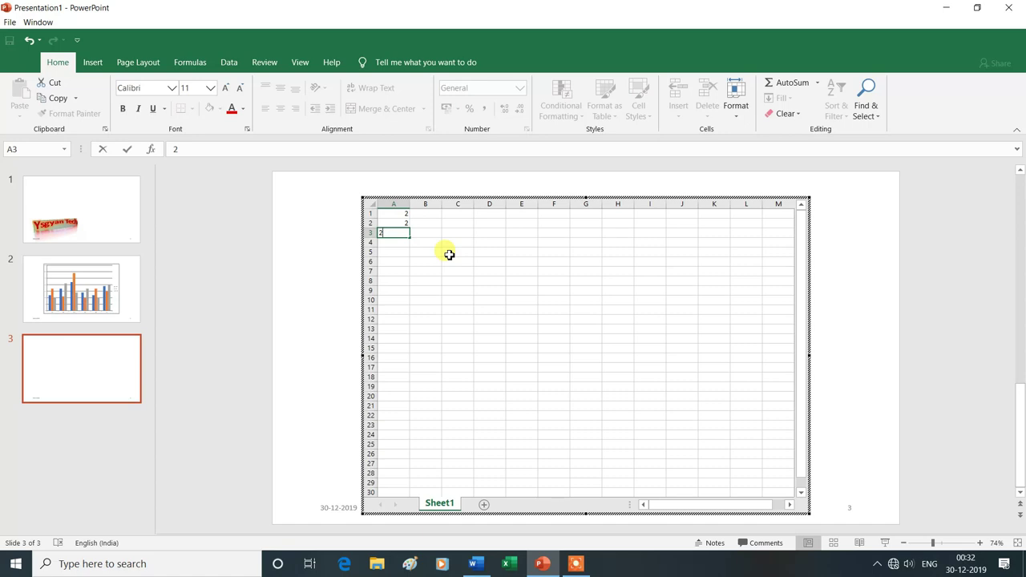
left_click(436, 242)
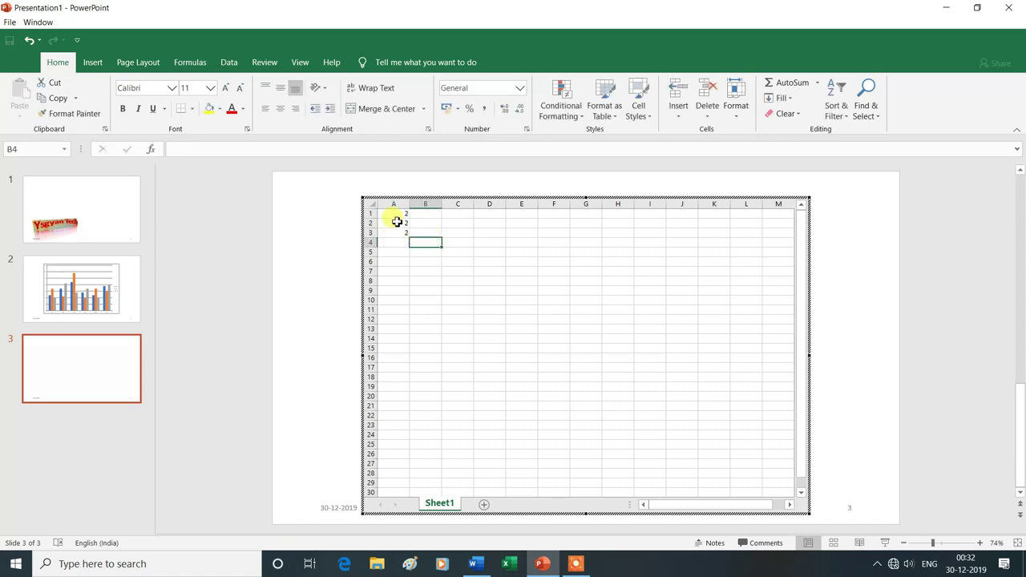
left_click_drag(397, 213, 406, 242)
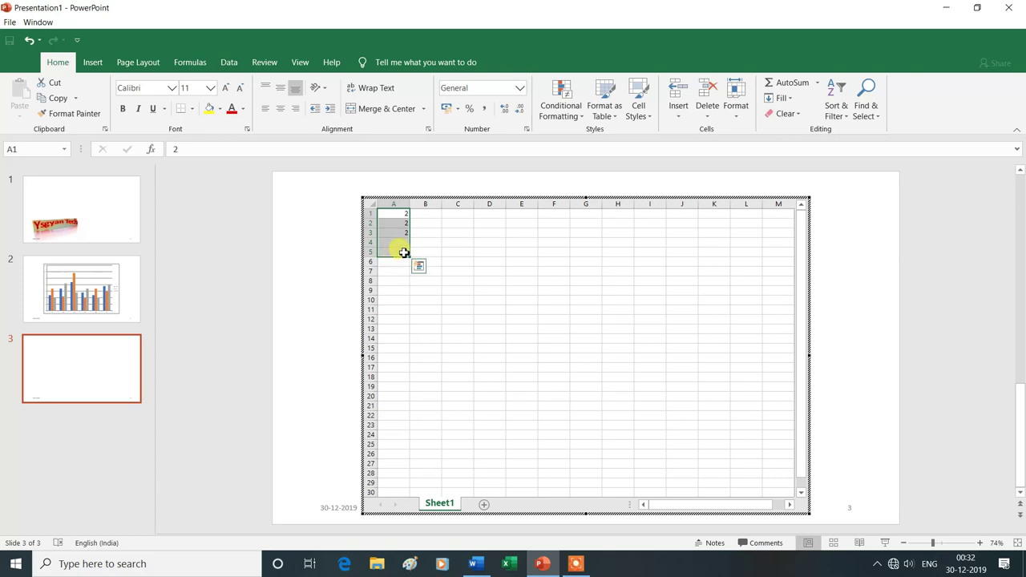
left_click(783, 85)
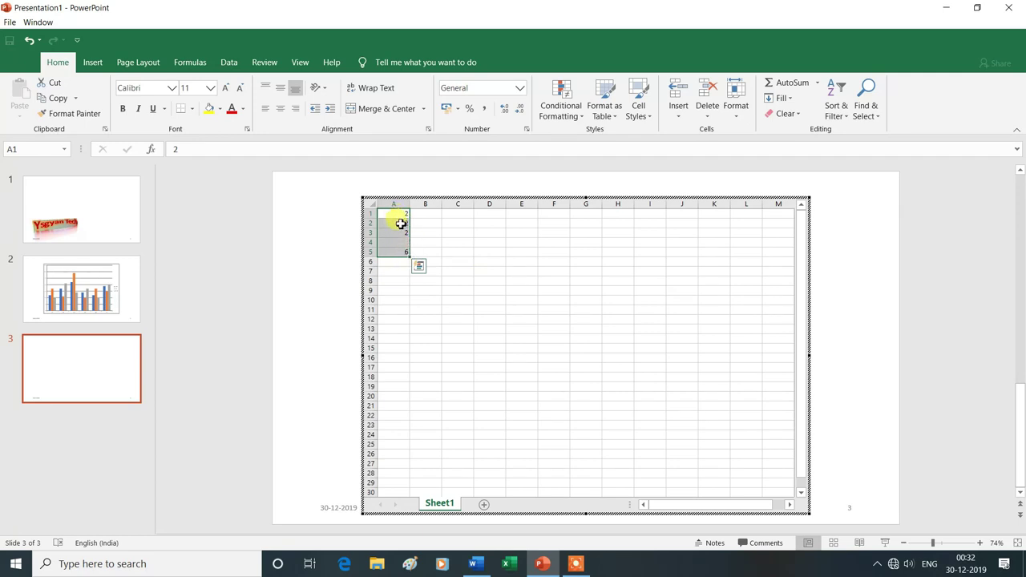
- Set the numbers to font size 22, then close the worksheet and dismiss the save prompt
left_click(210, 88)
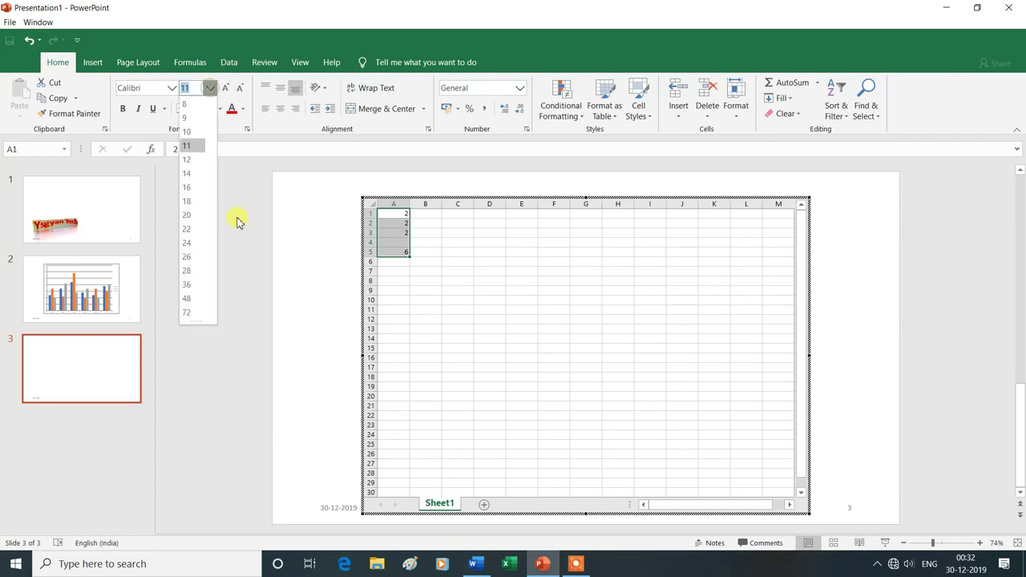
left_click(189, 230)
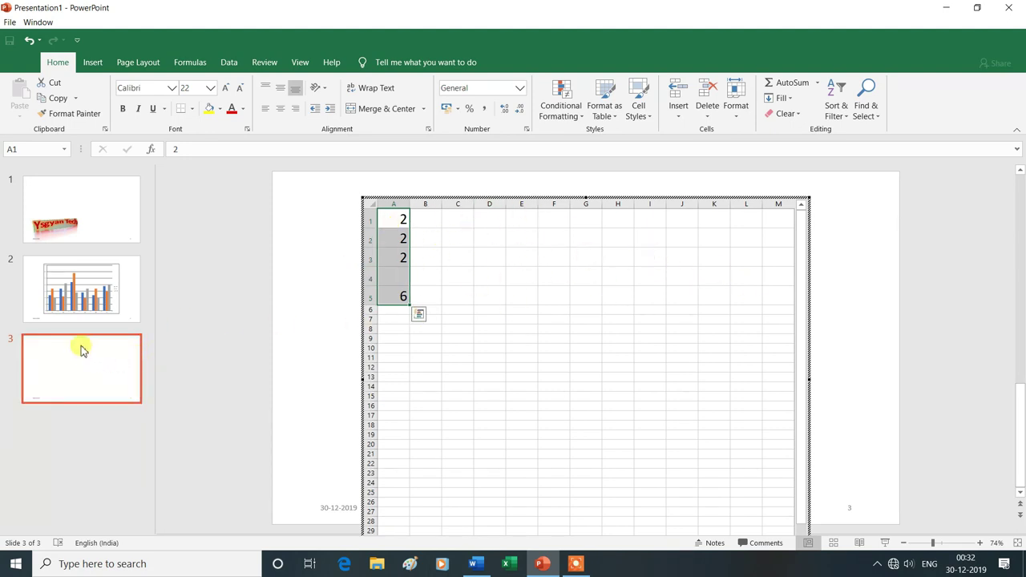
left_click(1010, 10)
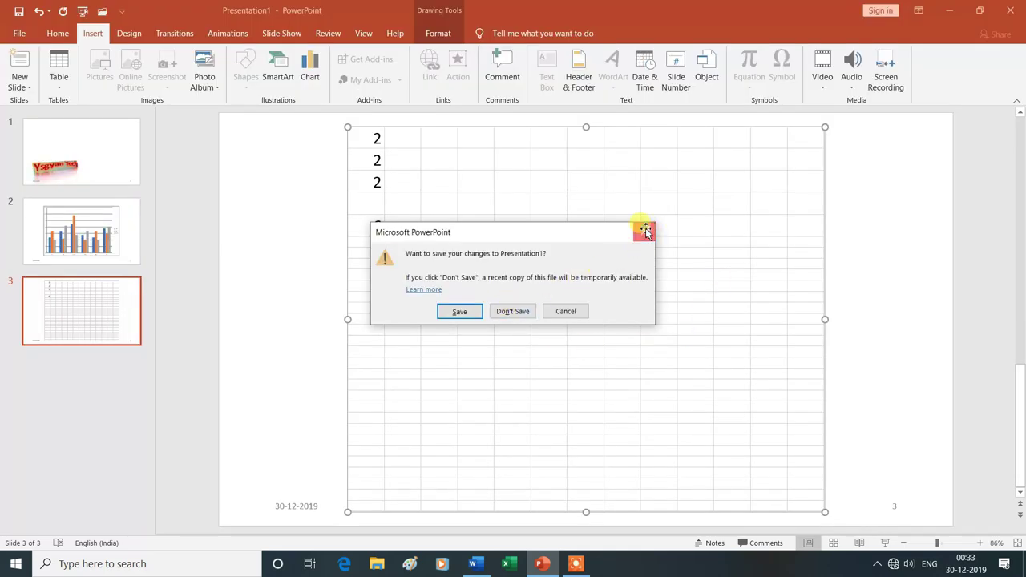
left_click(646, 231)
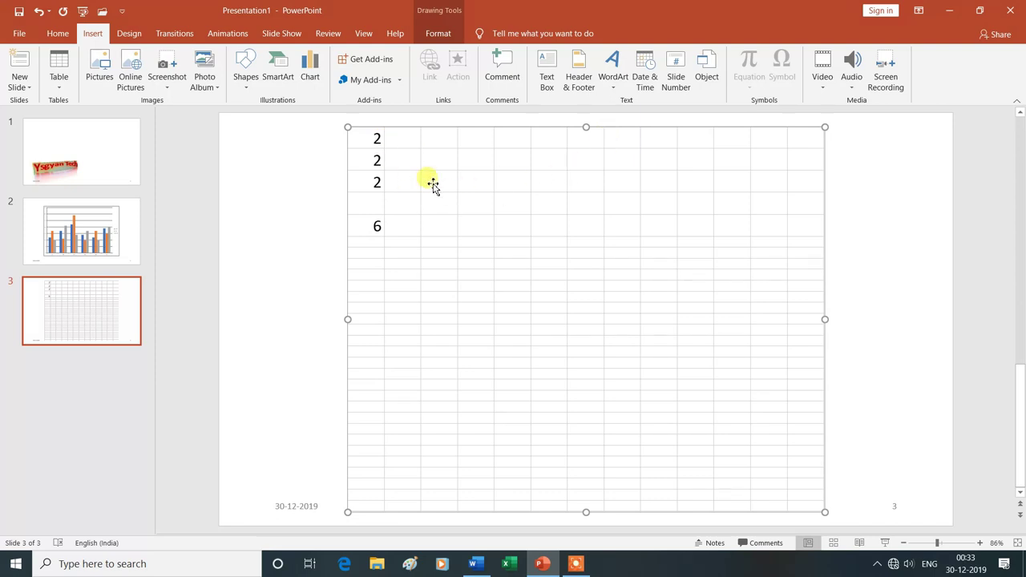
- Add a blank fourth slide and pick Bitmap Image as the object type to insert
left_click(29, 90)
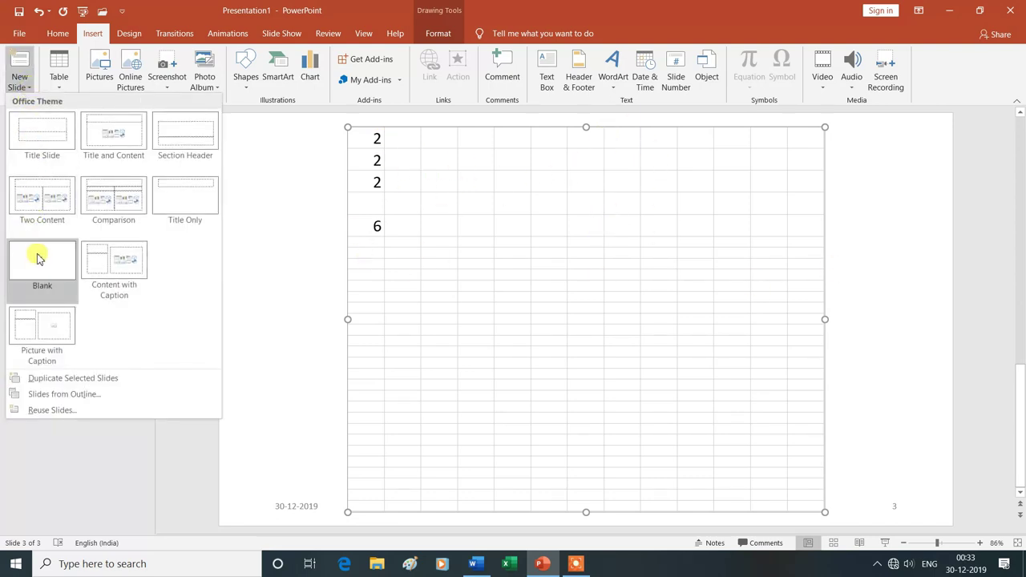
left_click(39, 258)
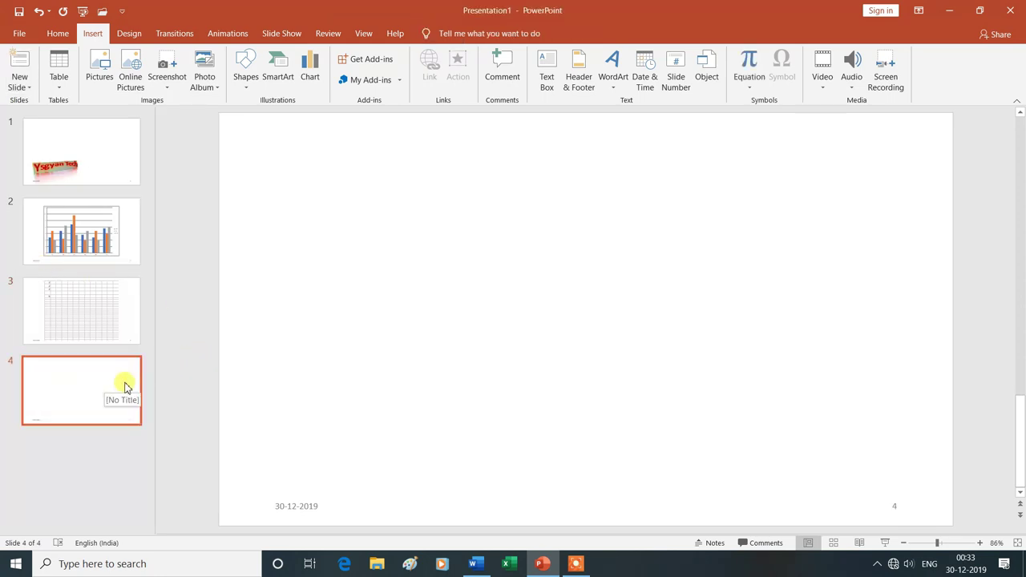
left_click(710, 69)
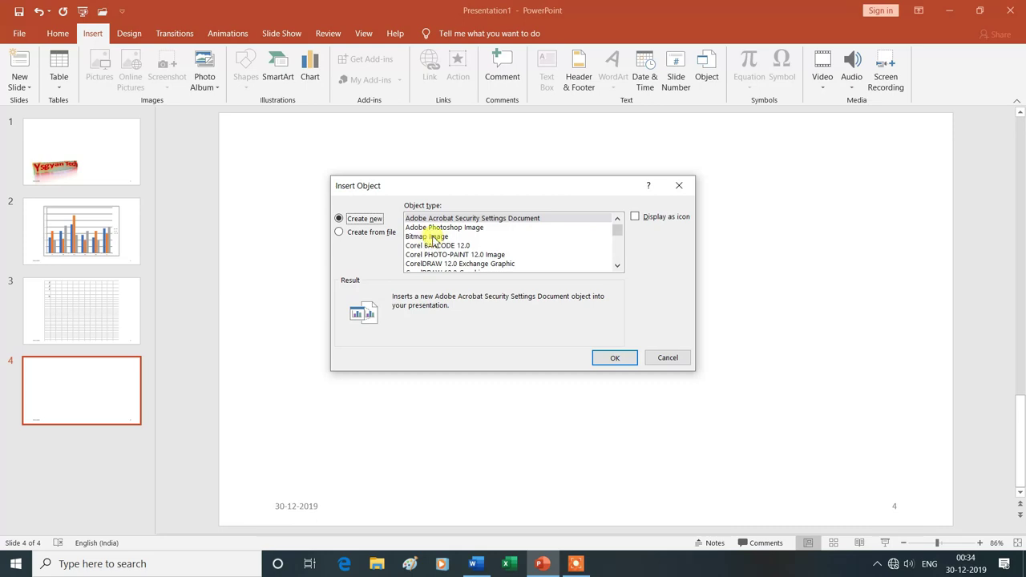
left_click(433, 237)
- Create the Bitmap Image object and enlarge its Paint canvas to 654 × 508 px
left_click(607, 356)
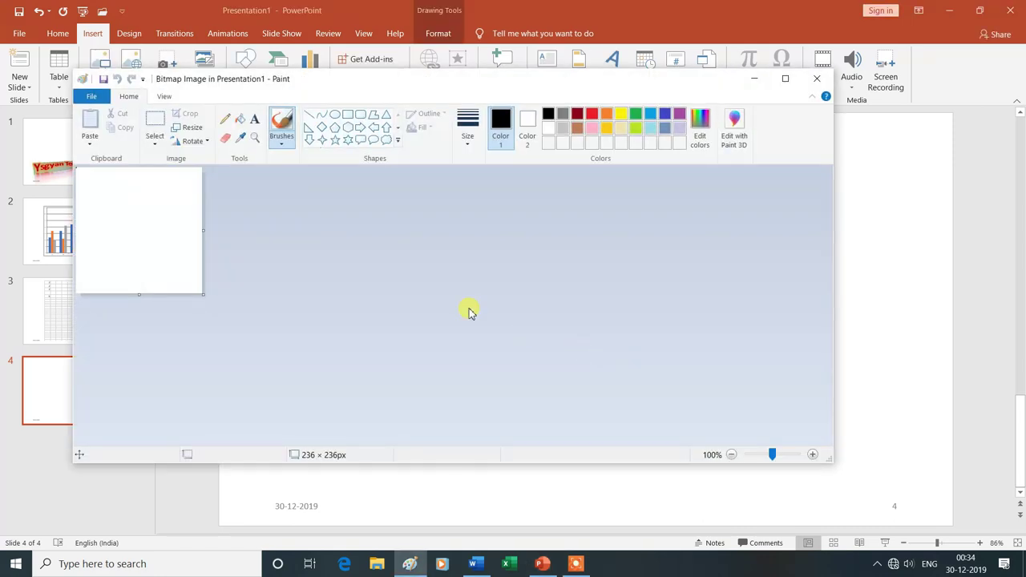
left_click_drag(204, 231, 327, 231)
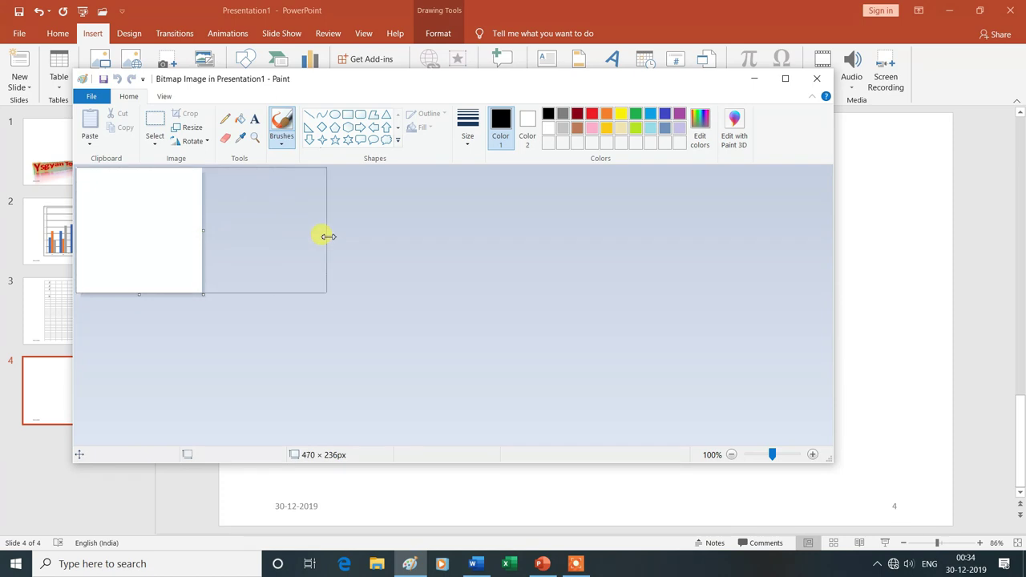
left_click_drag(327, 230, 425, 229)
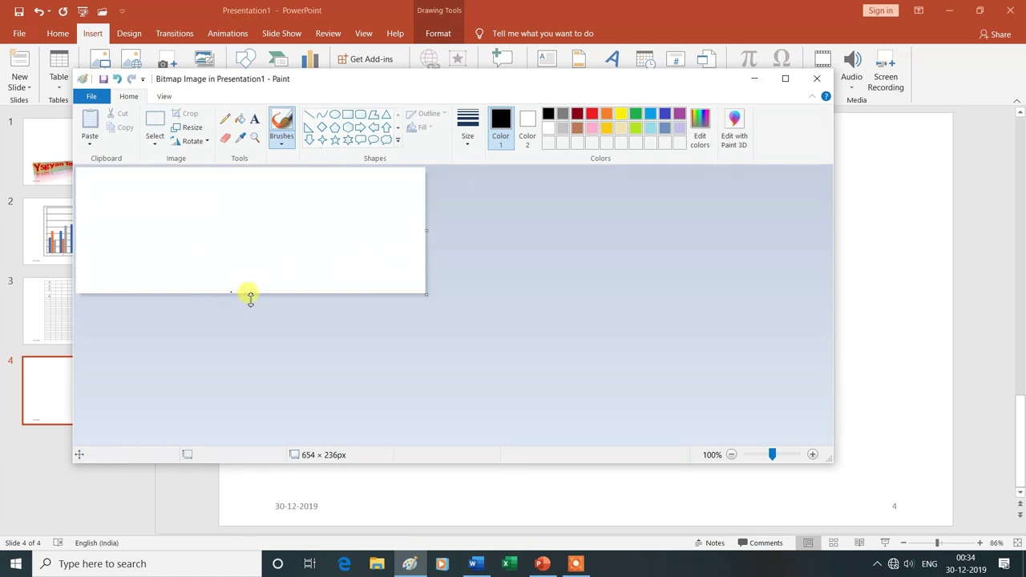
left_click_drag(250, 294, 270, 438)
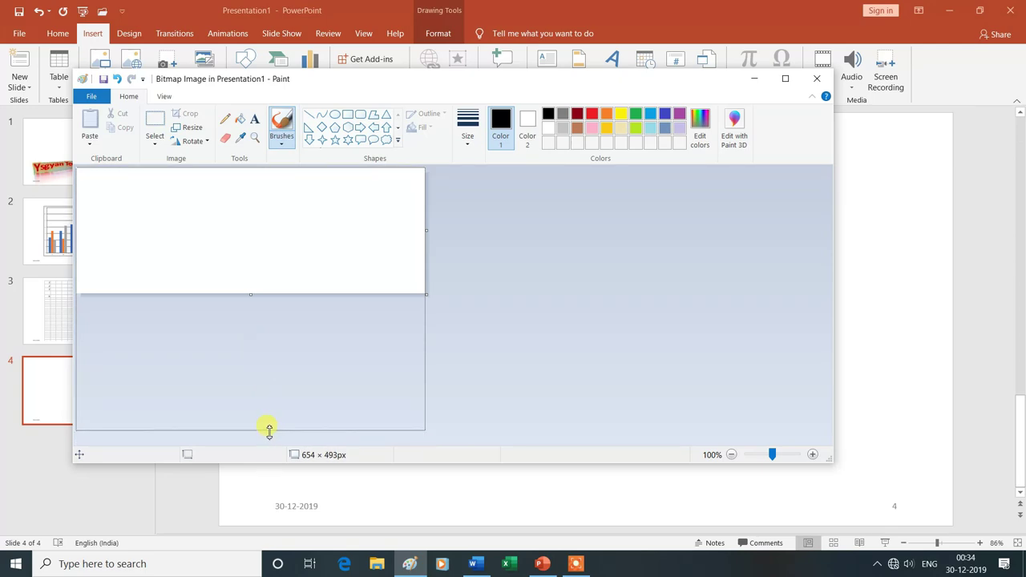
left_click_drag(271, 439, 270, 439)
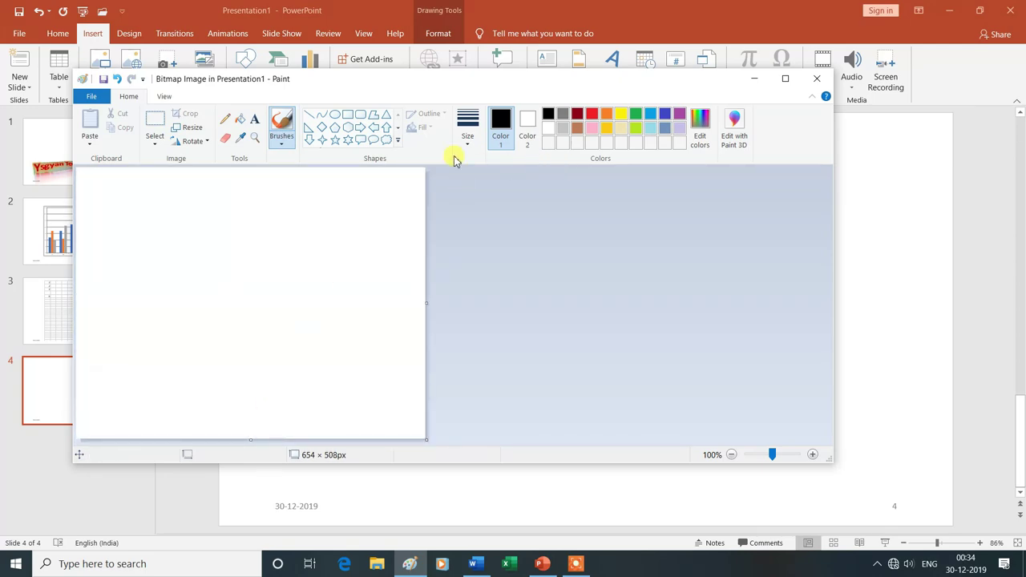
- Draw two overlapping ovals side by side on the canvas
left_click(335, 116)
mouse_move(95, 219)
left_mouse_down()
mouse_move(254, 327)
mouse_move(245, 326)
left_mouse_up()
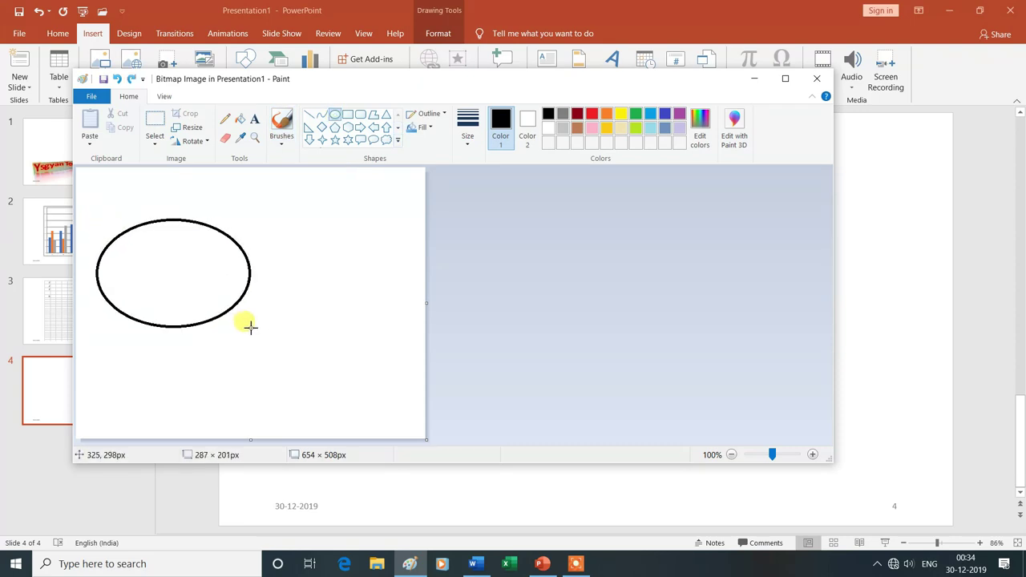
left_click(310, 251)
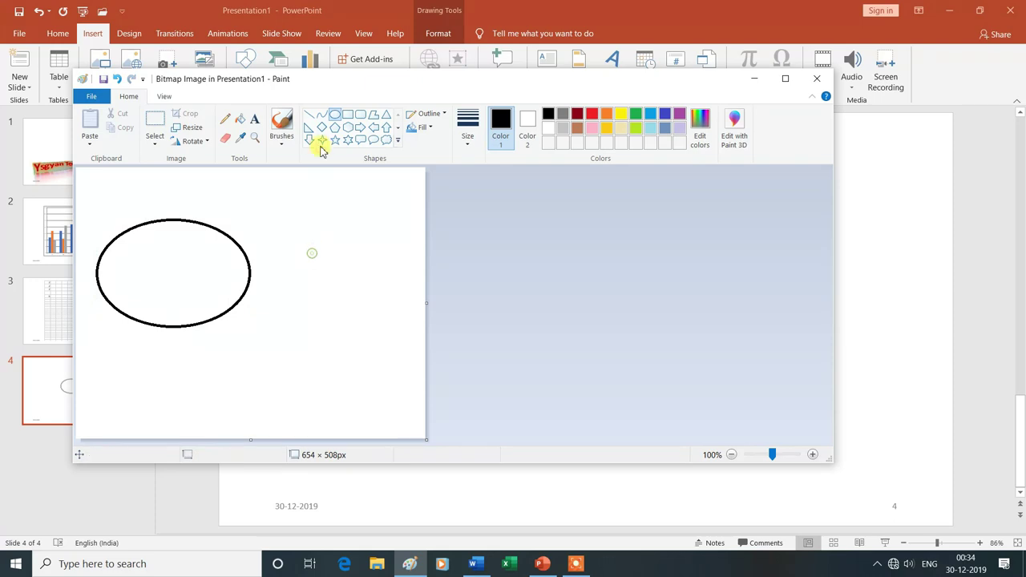
left_click(337, 117)
mouse_move(214, 229)
left_mouse_down()
mouse_move(295, 316)
mouse_move(371, 321)
left_mouse_up()
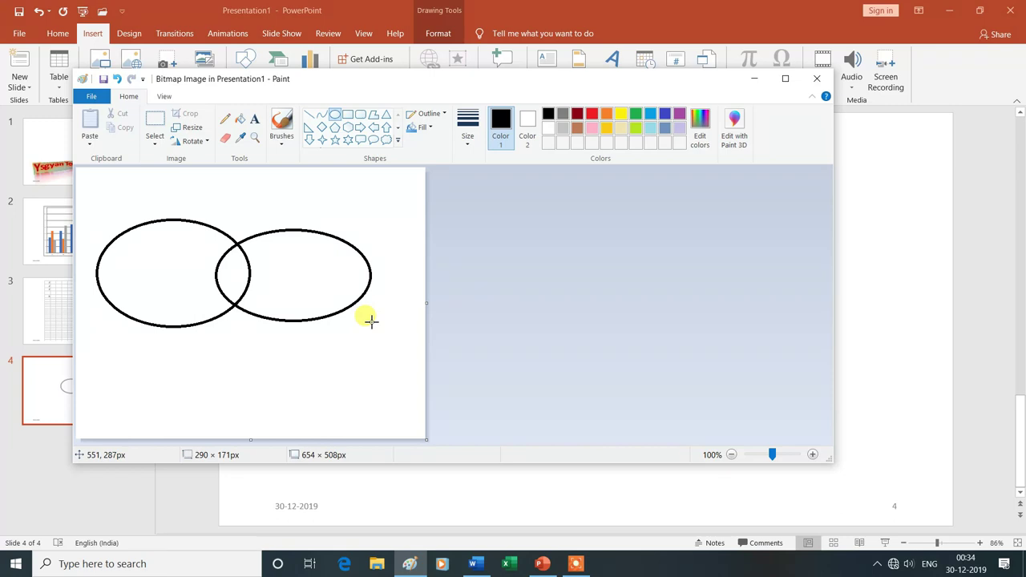
left_click_drag(371, 320, 371, 322)
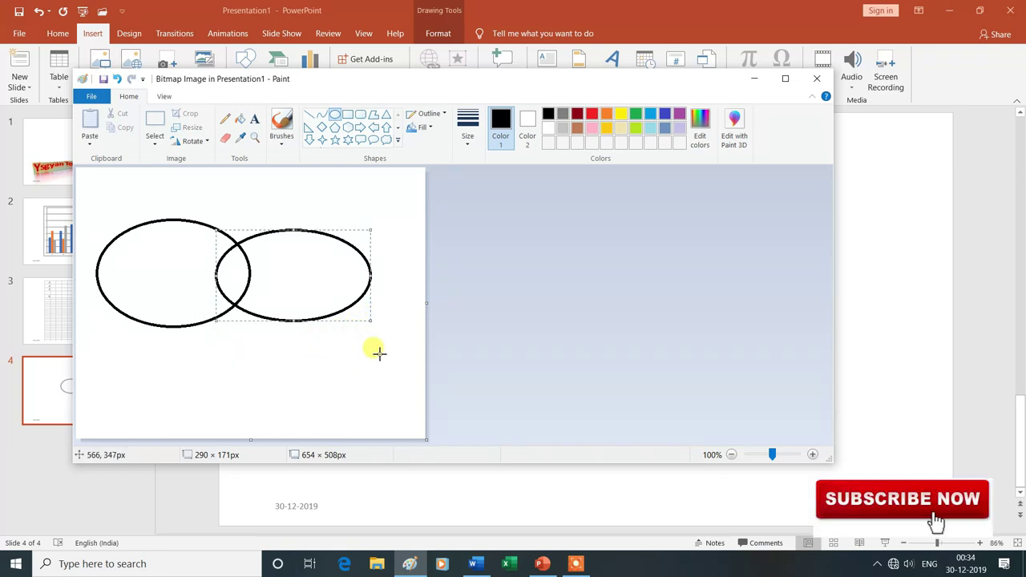
- Fill the left oval green, the right oval blue and the overlap purple, then close Paint
left_click(241, 120)
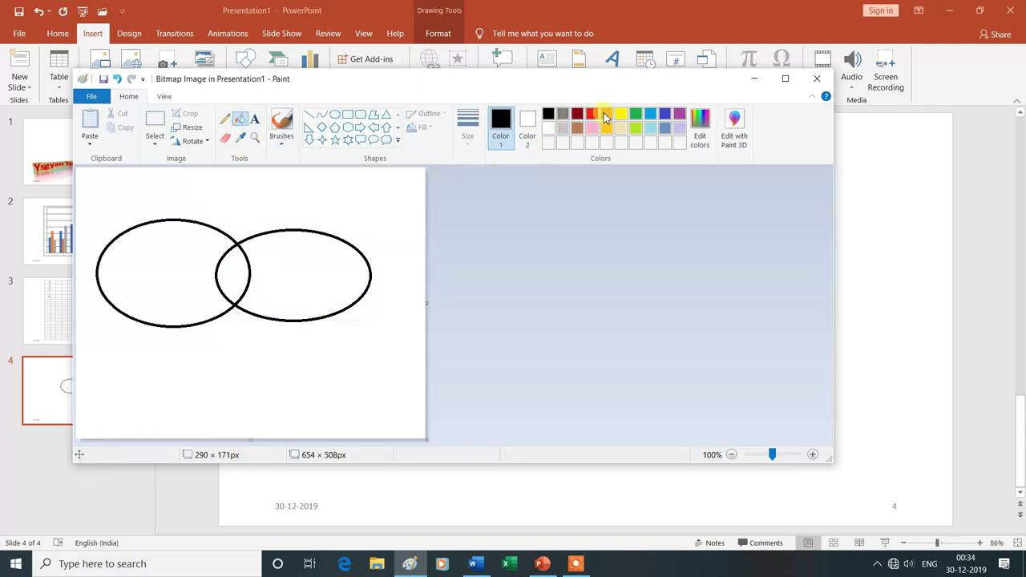
left_click(636, 114)
left_click(164, 255)
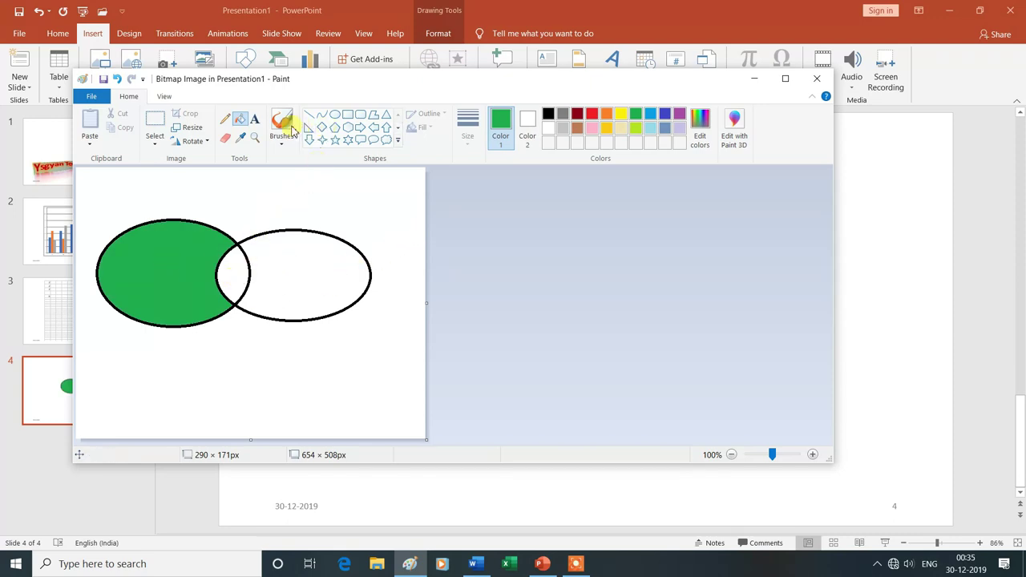
left_click(665, 114)
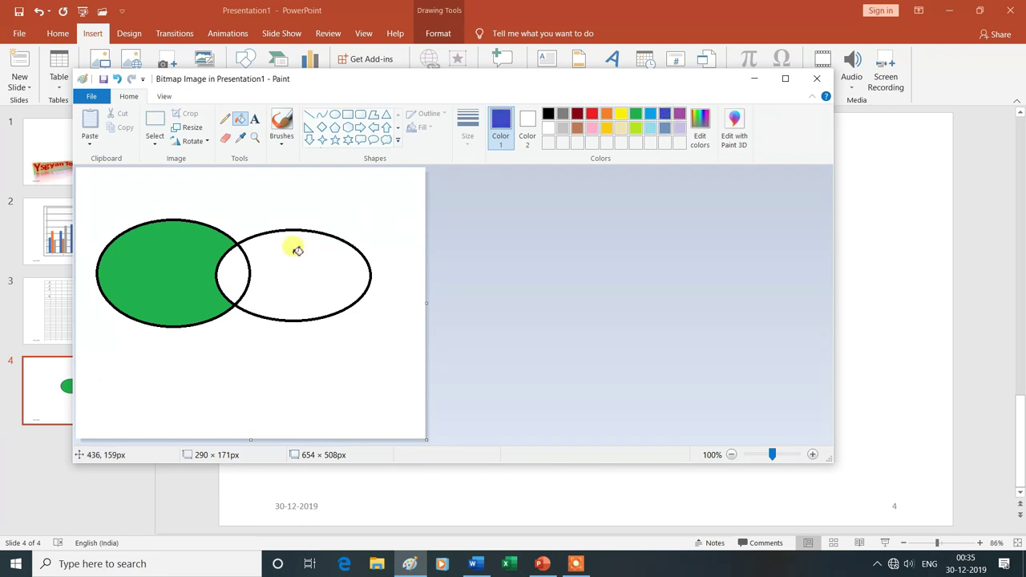
left_click(326, 257)
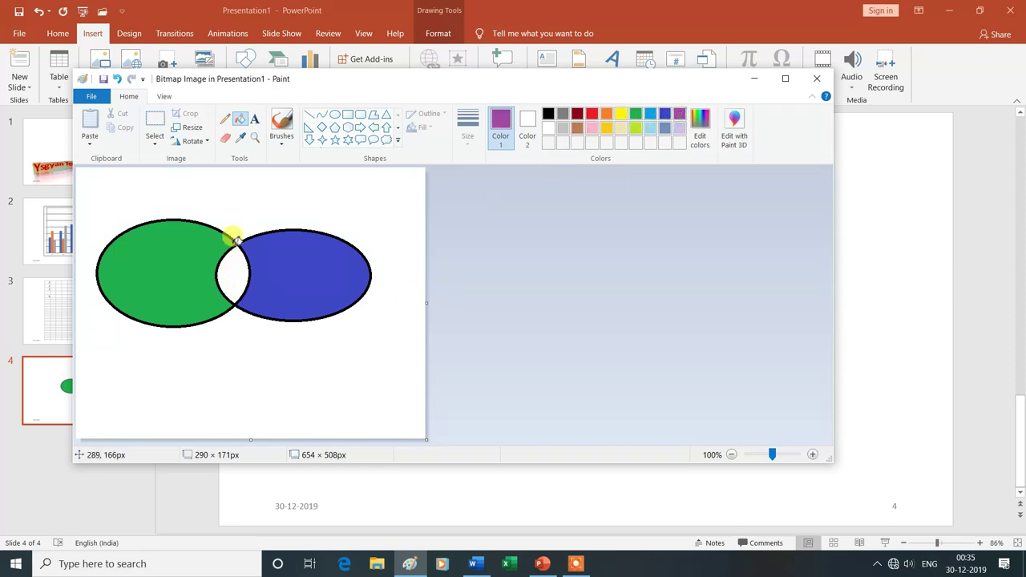
left_click(242, 266)
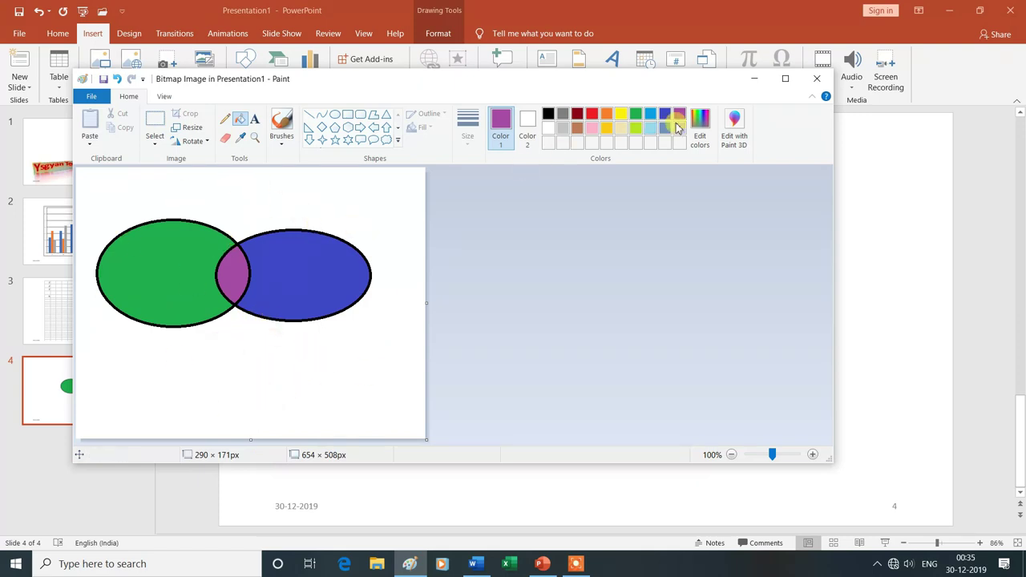
left_click(821, 80)
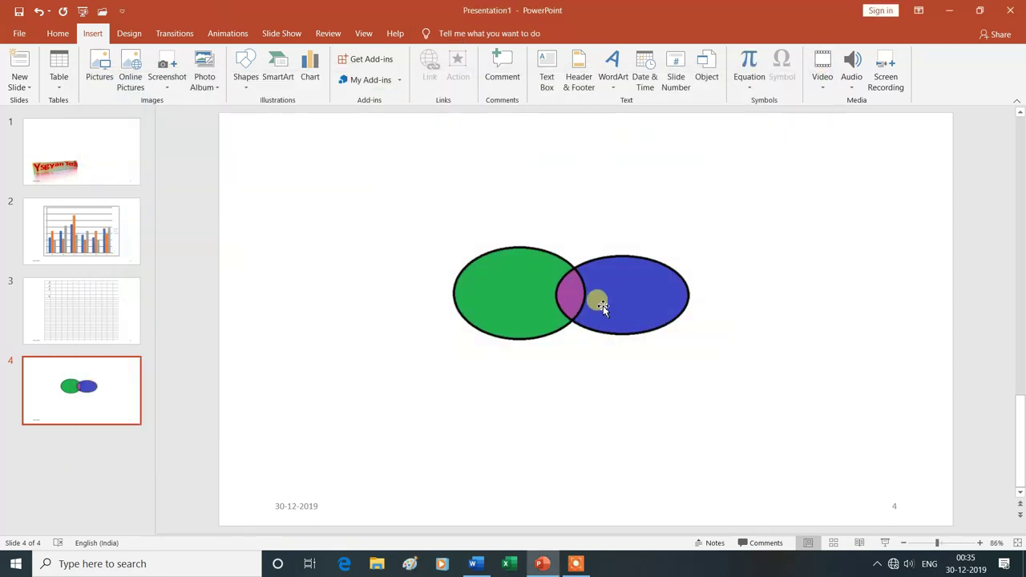